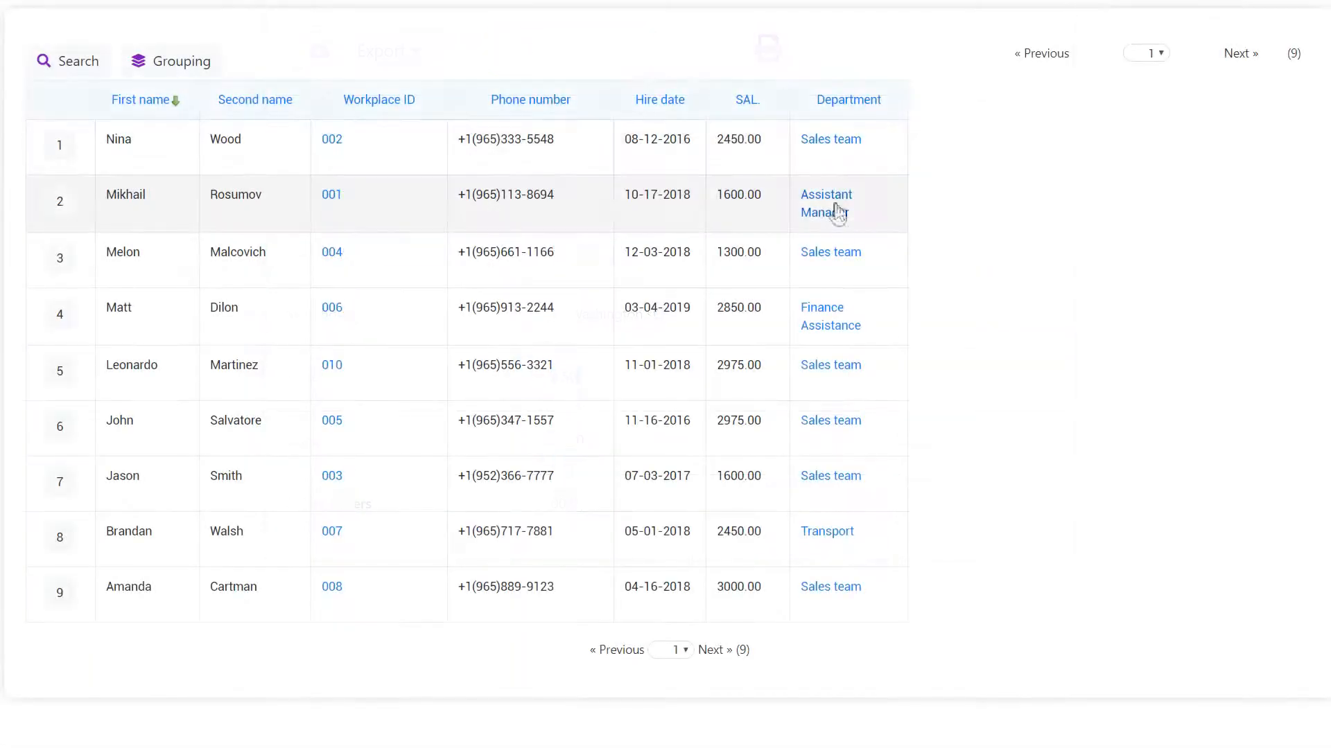
- View the linked department details for Sales team and Assistant Manager, then return to all records
click(847, 592)
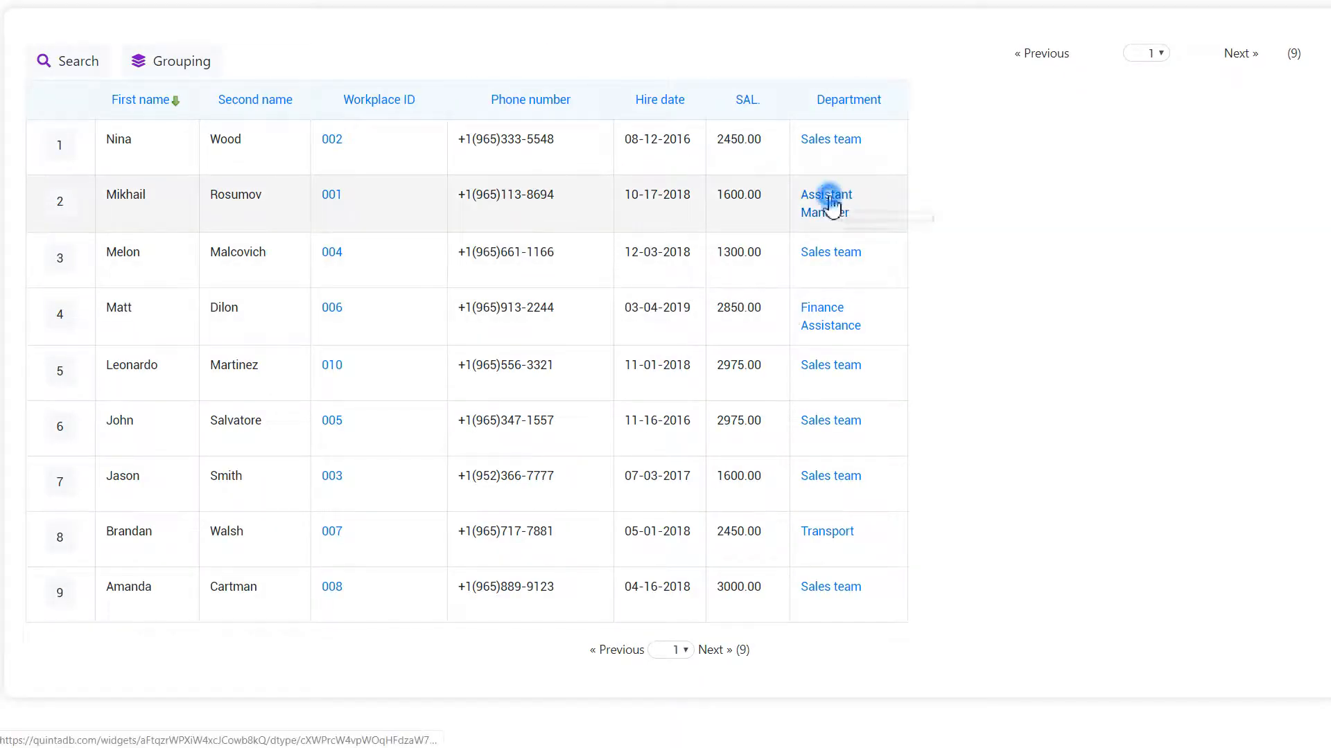
click(829, 201)
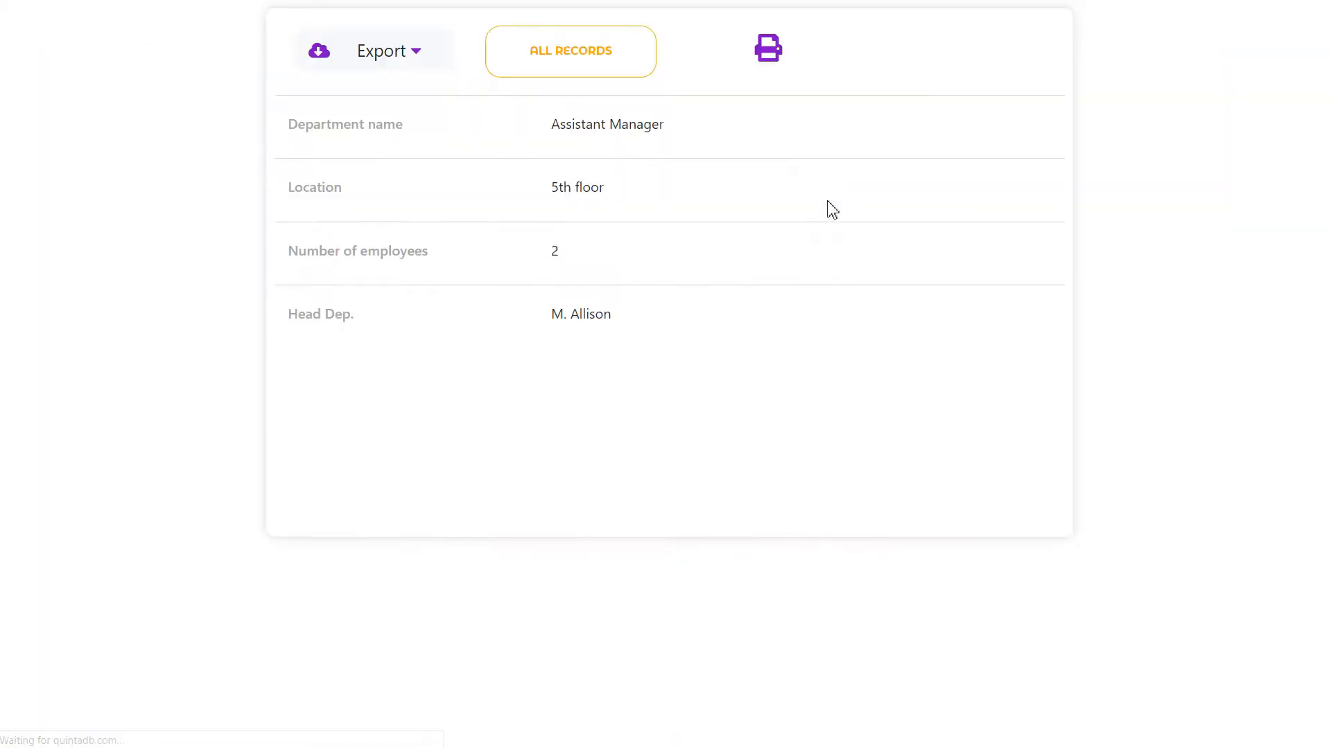
click(594, 59)
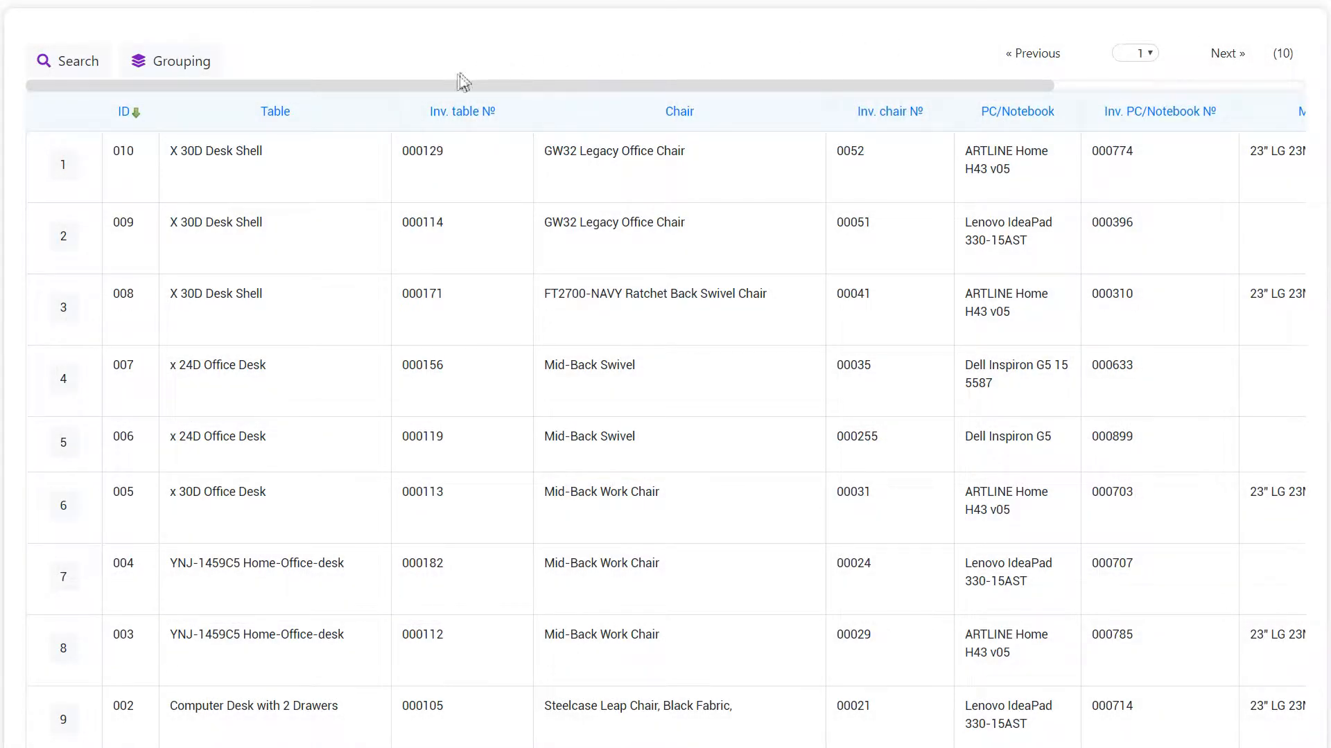
- Look over the workplace inventory records, covering tables, chairs, computers and monitors
mouse_move(425, 86)
mouse_down()
mouse_move(676, 101)
mouse_move(413, 95)
mouse_up()
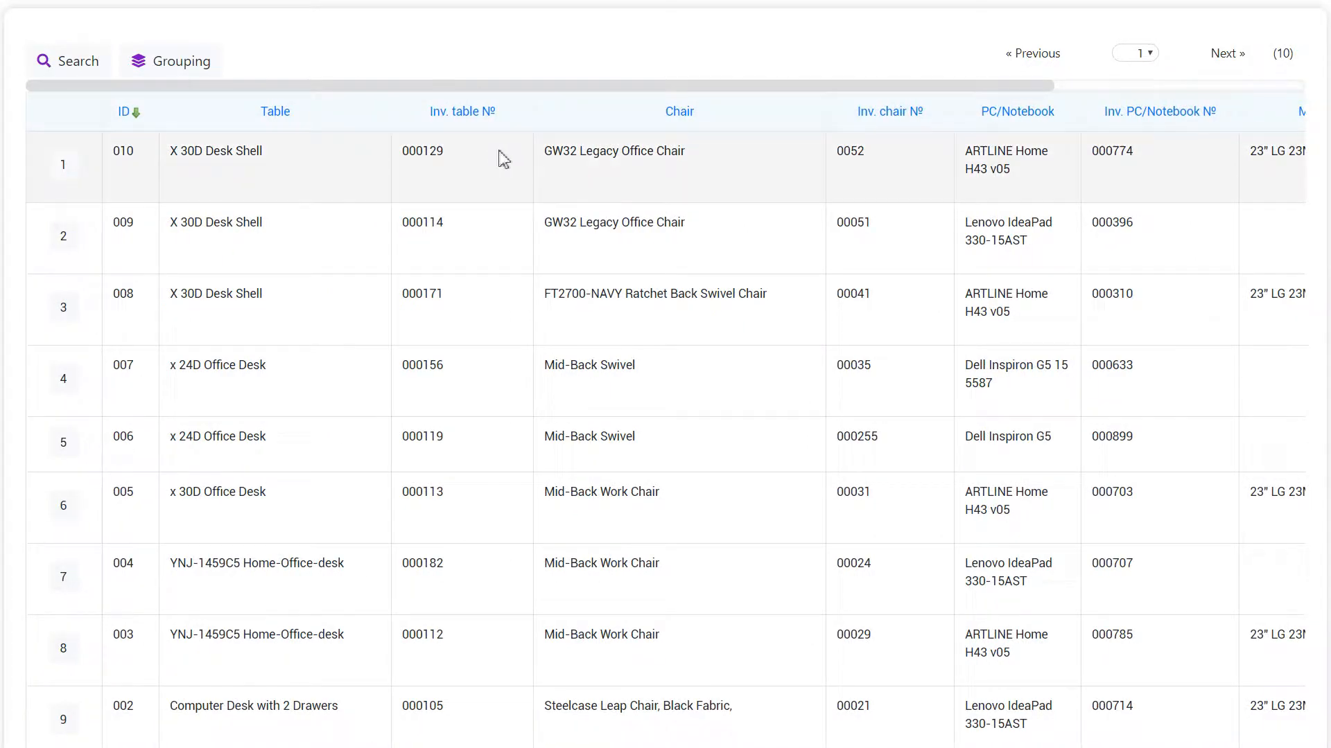
scroll(504, 159, down, 3)
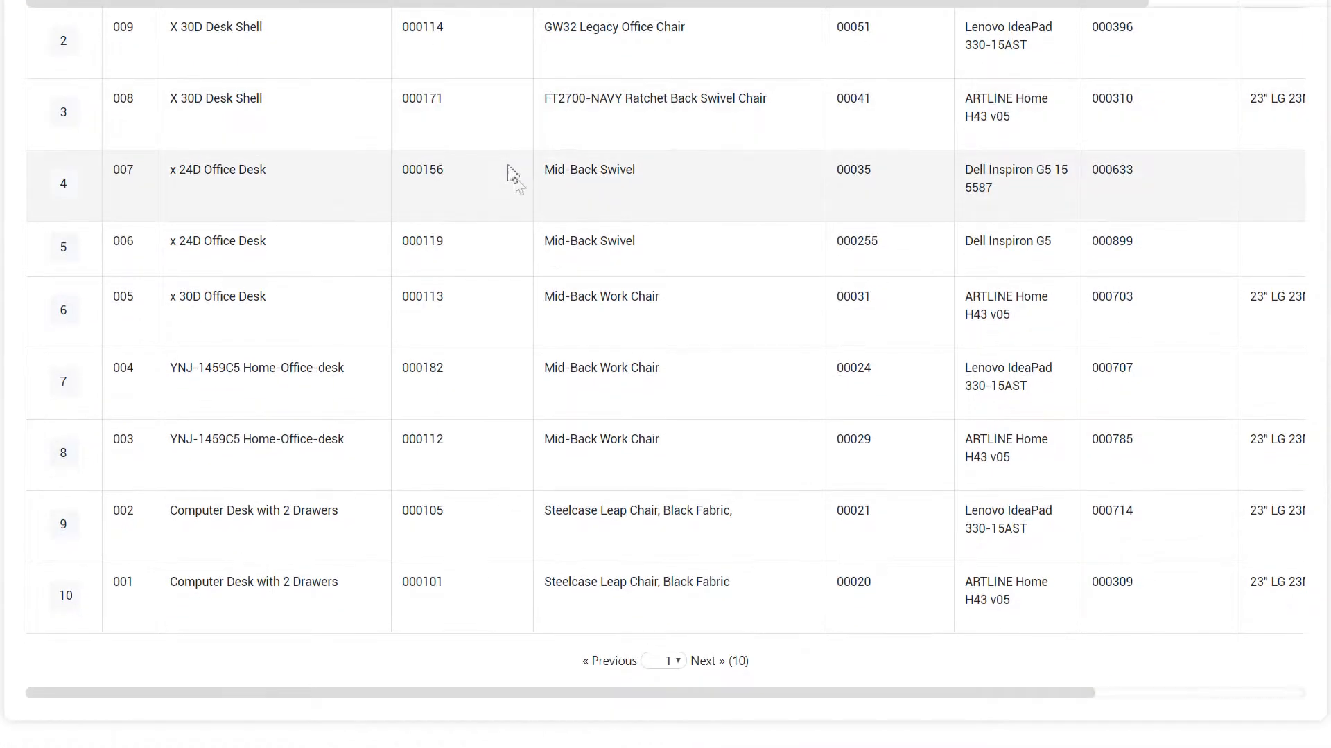
scroll(809, 537, up, 3)
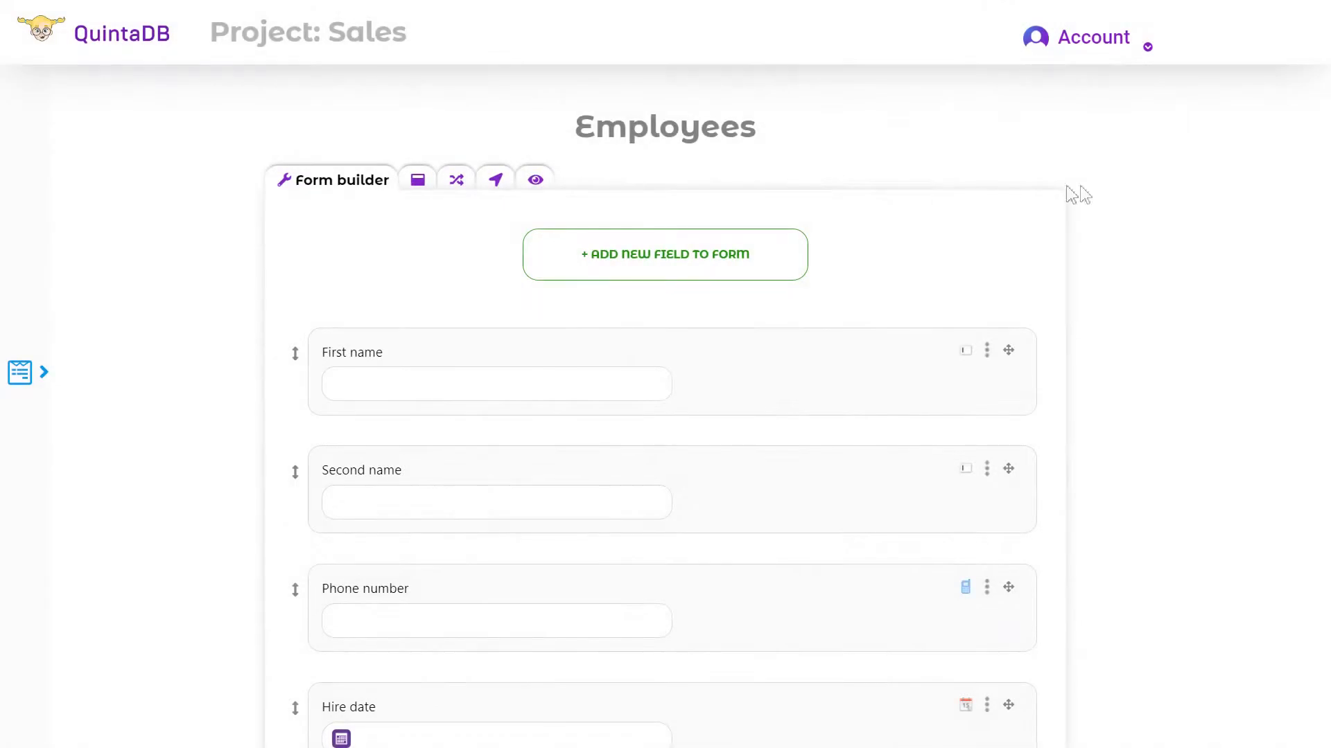
- Start a Relationship field named Workplace ID in the Employees form, linked to the Workplaces table with ID as its display field
scroll(1102, 222, down, 2)
scroll(1104, 256, down, 4)
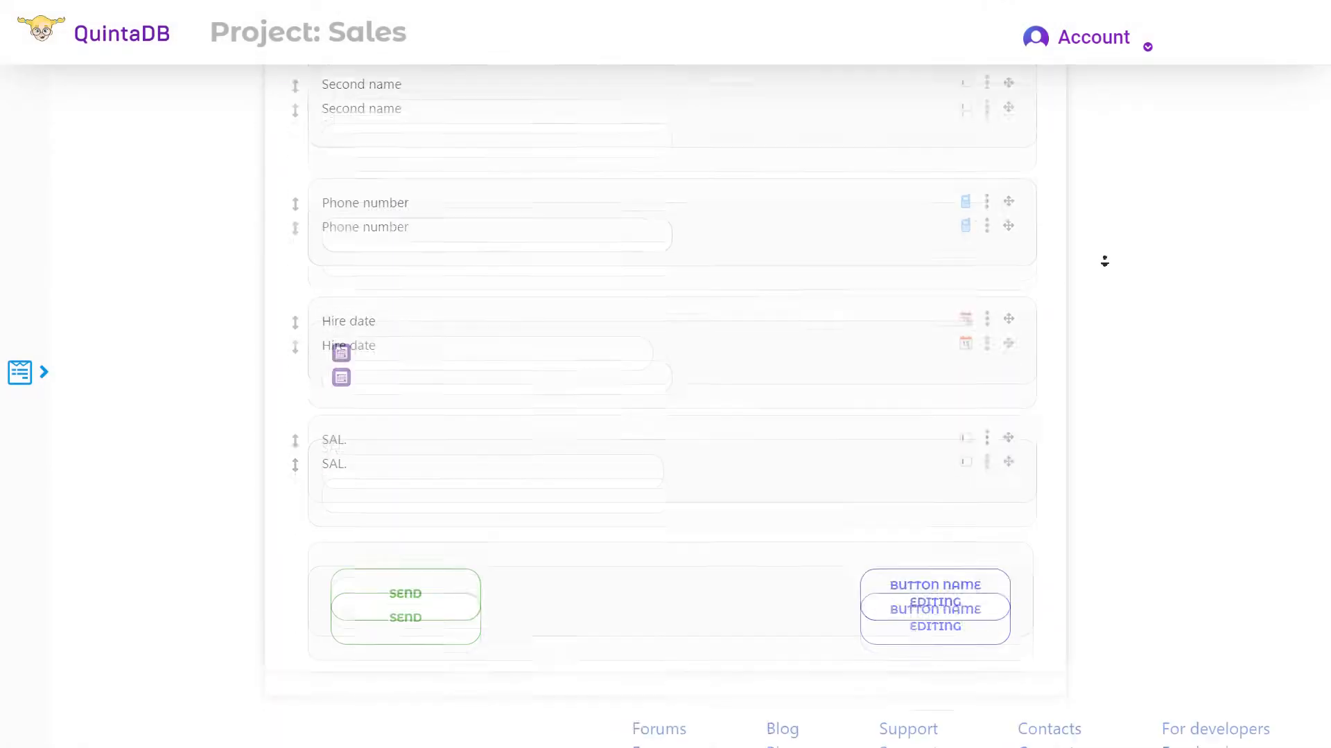
scroll(1106, 83, up, 6)
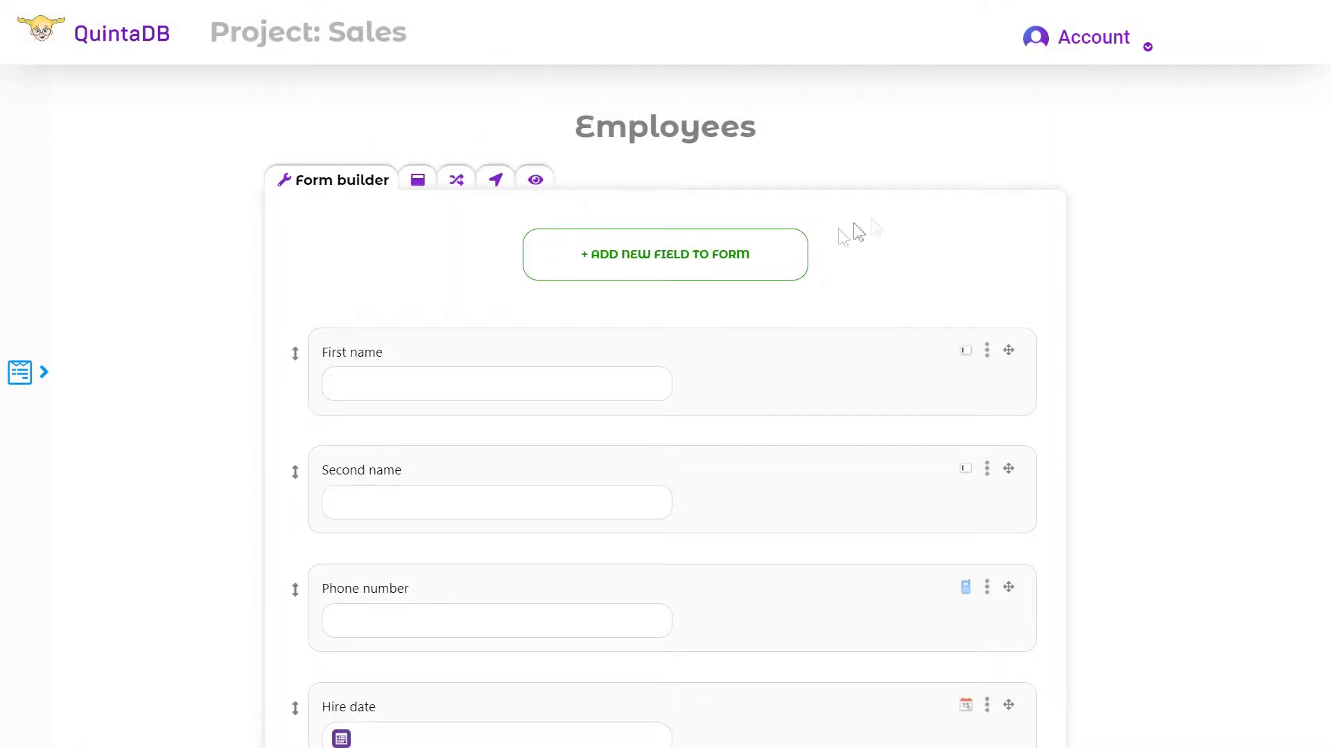
click(769, 272)
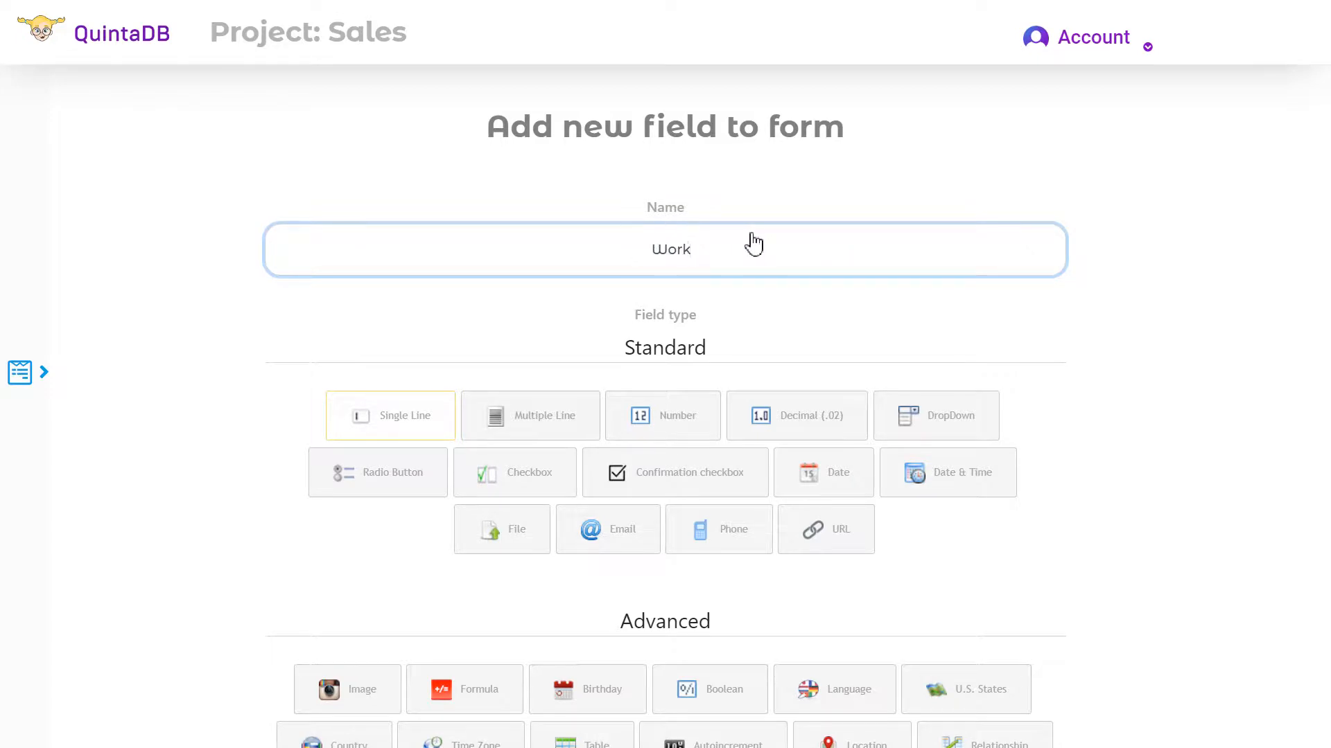
scroll(821, 249, down, 3)
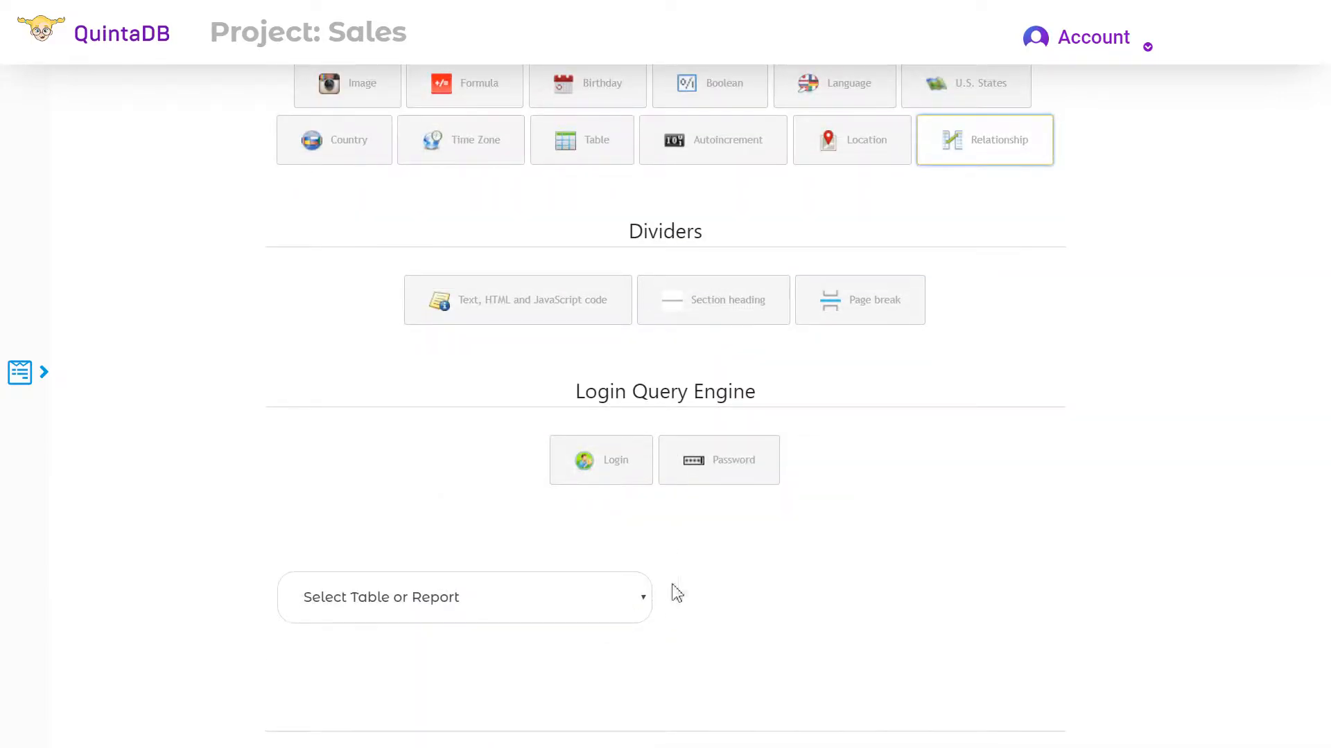
click(631, 461)
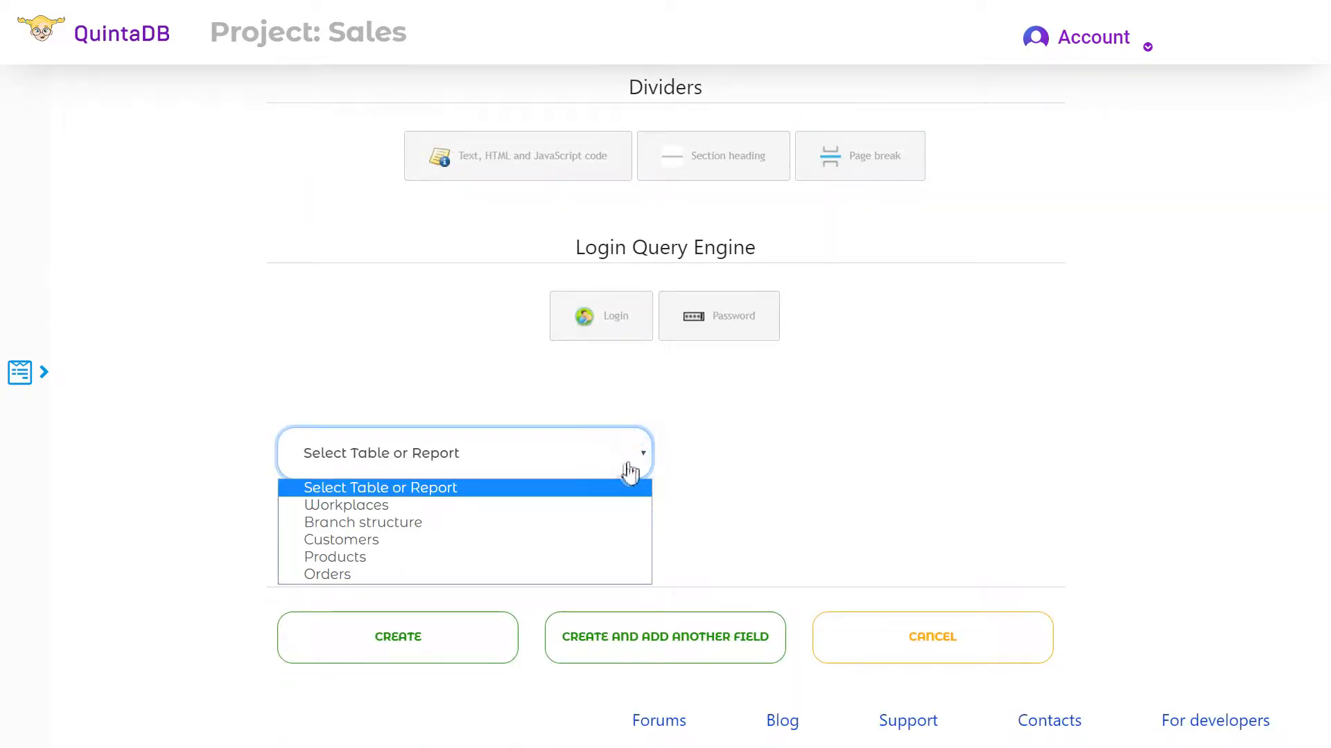
click(557, 513)
click(920, 459)
click(800, 505)
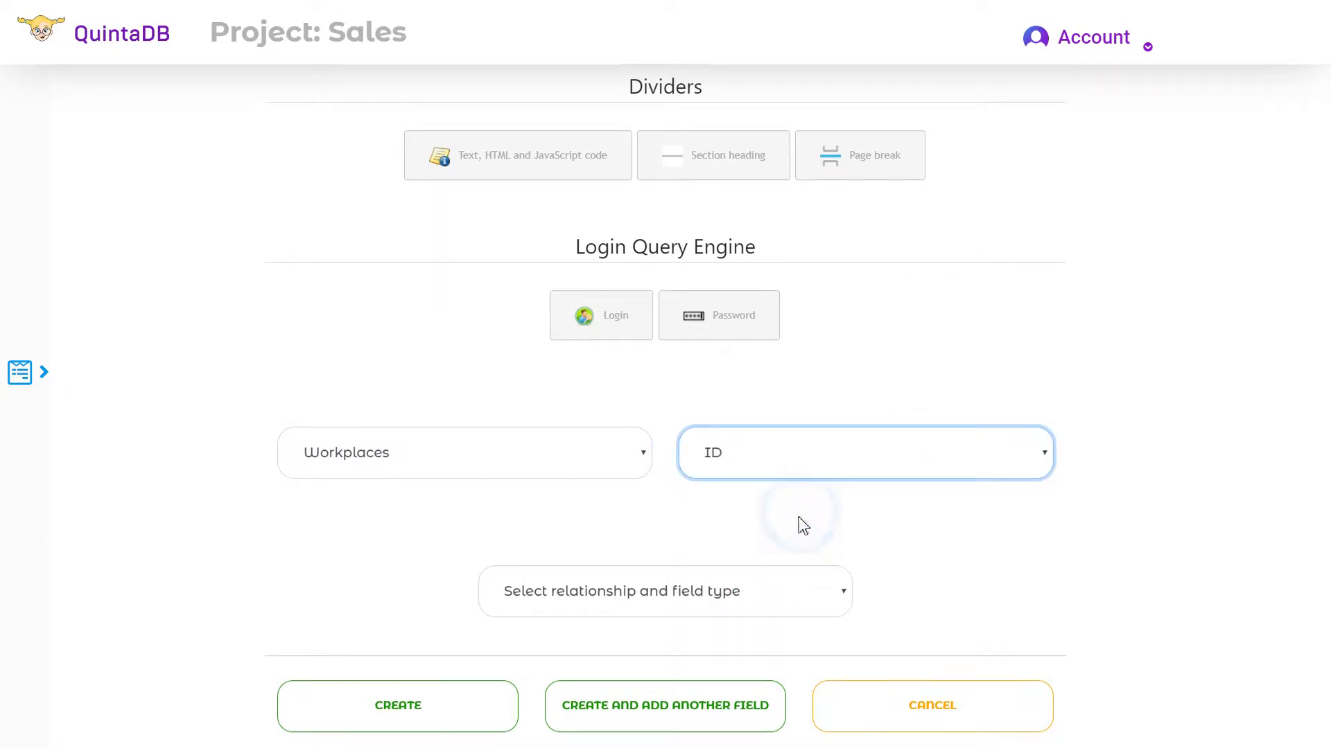
- Set the Workplace ID relationship to a one-to-one DropDown and create the field
scroll(797, 519, down, 1)
click(802, 521)
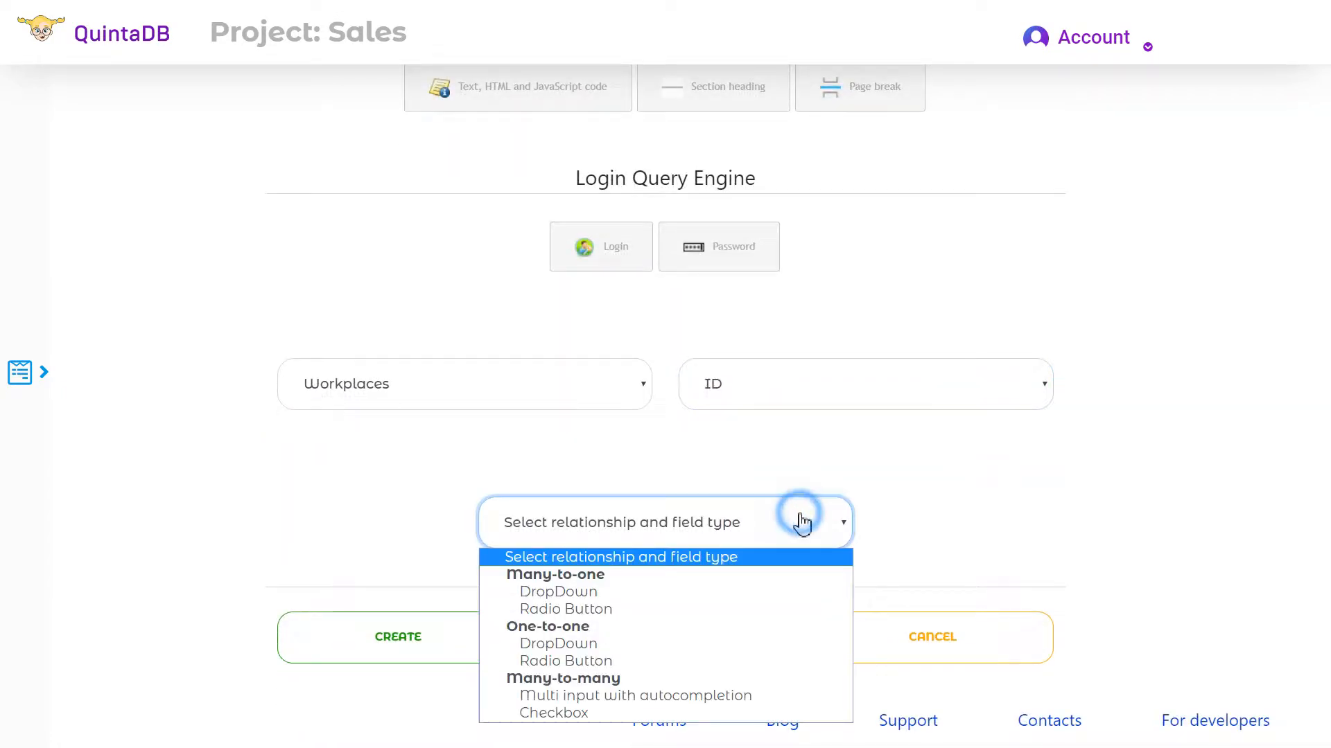
click(571, 645)
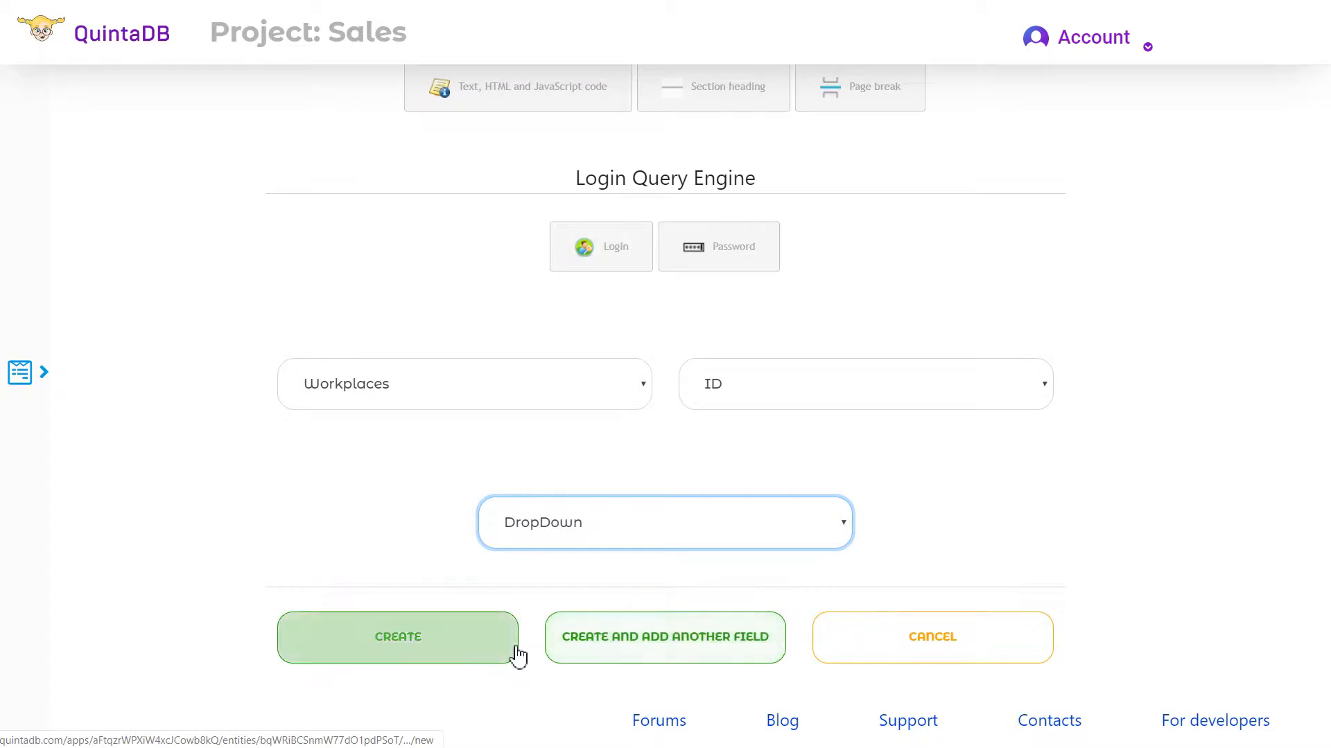
click(493, 643)
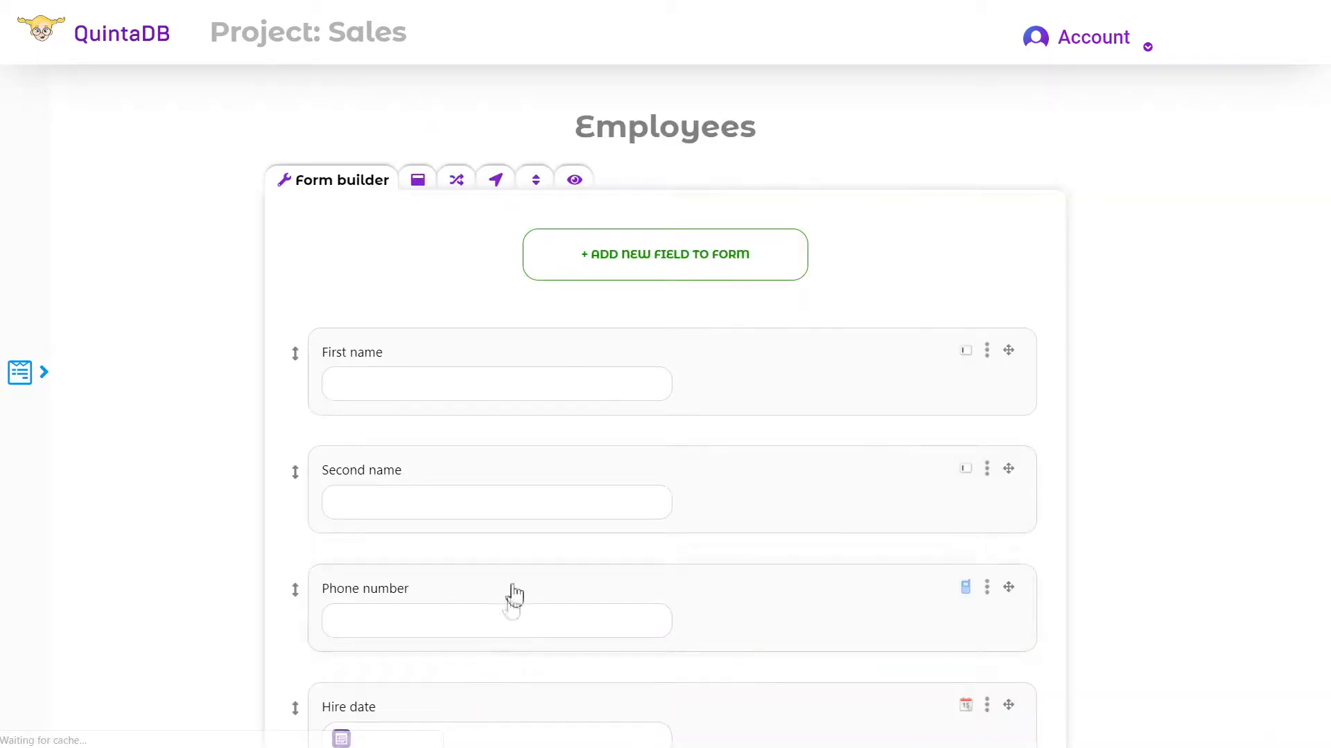
- Move the Workplace ID field directly below Second name in the Employees form
scroll(456, 380, down, 1)
drag(297, 529, 290, 417)
scroll(970, 457, up, 3)
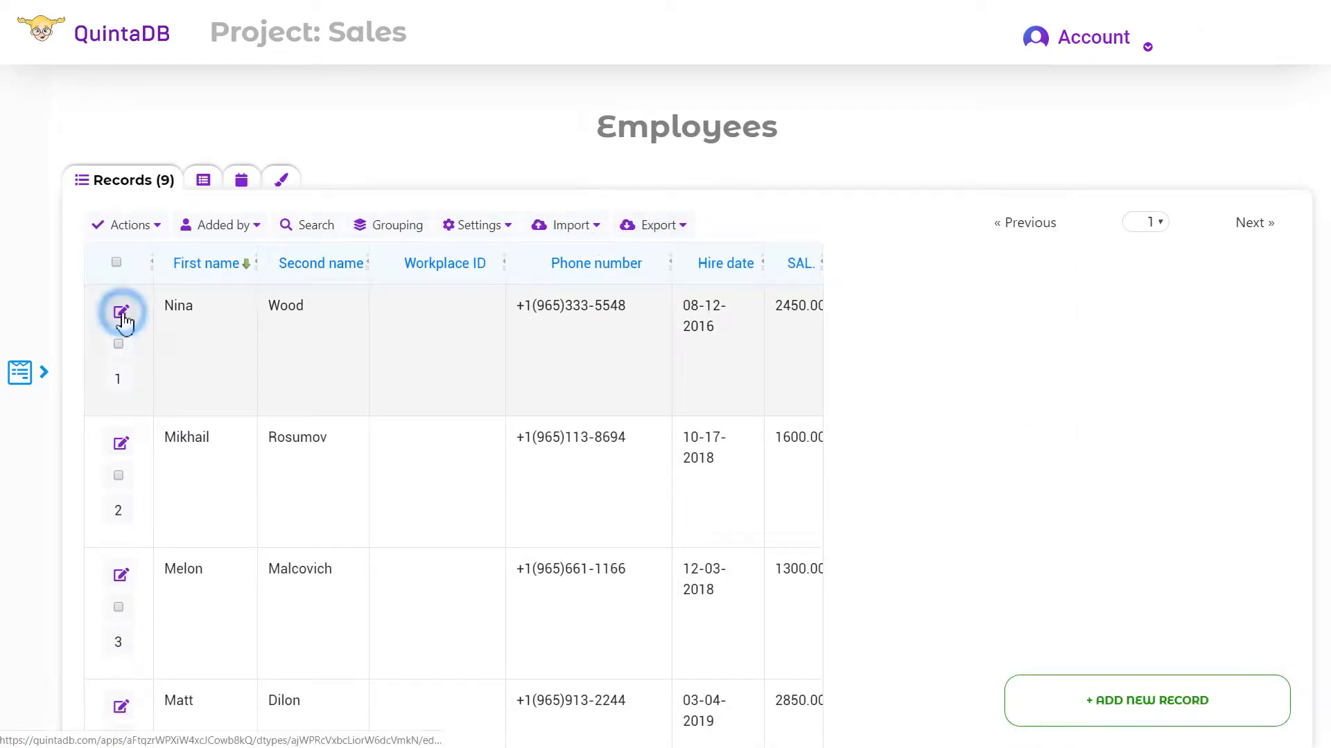
- Assign Workplace ID 002 to the first employee record and save it
click(122, 313)
scroll(600, 430, down, 1)
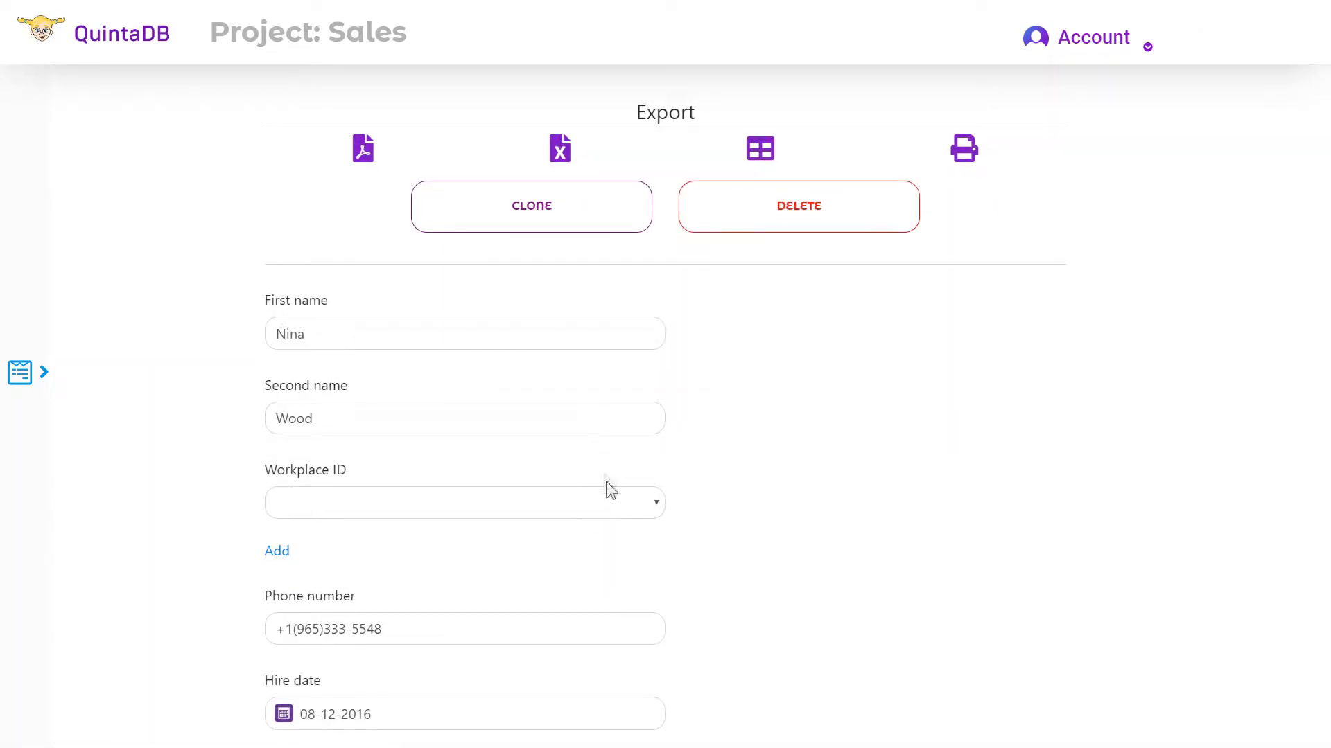
click(631, 500)
click(388, 560)
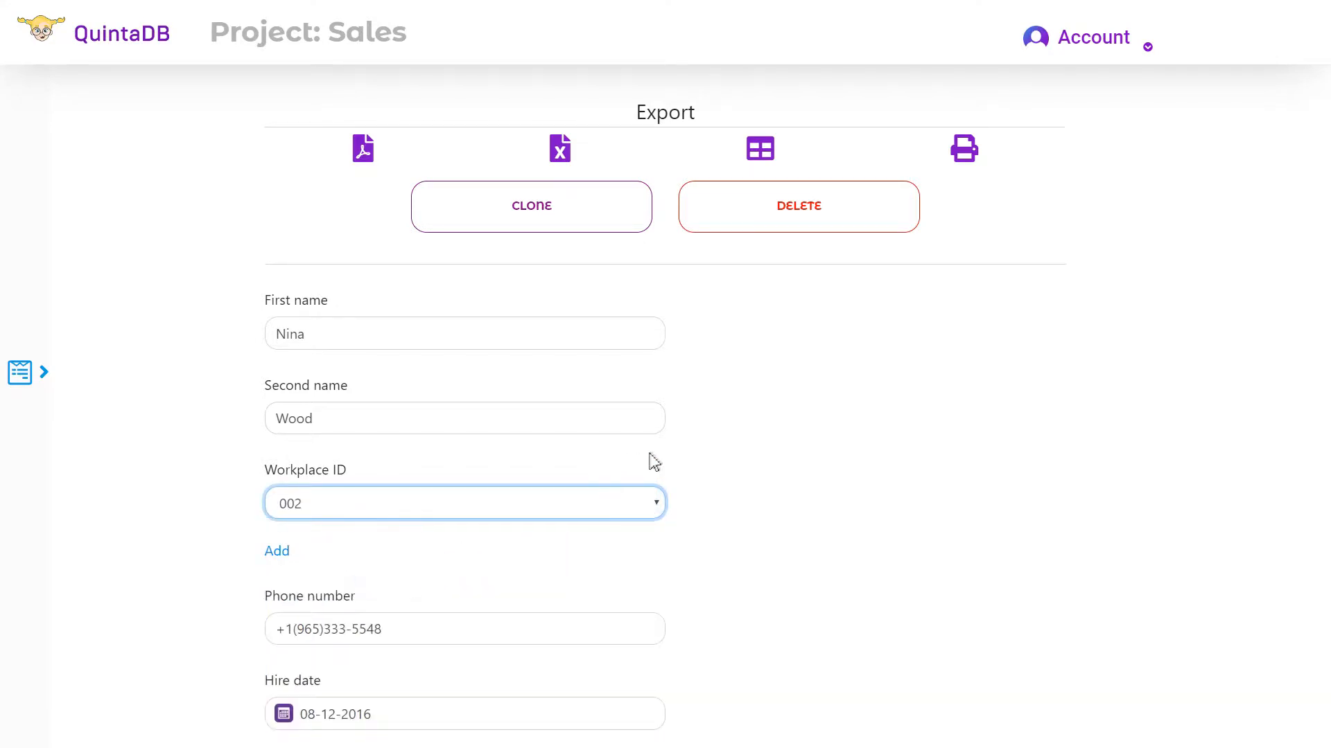
scroll(624, 471, down, 3)
click(555, 600)
- Assign Workplace ID 001 to the second employee record, save it, and continue assigning a workplace in the following employee record
click(121, 455)
click(540, 589)
click(485, 636)
scroll(624, 485, down, 3)
click(555, 600)
scroll(463, 469, down, 2)
click(123, 400)
click(499, 590)
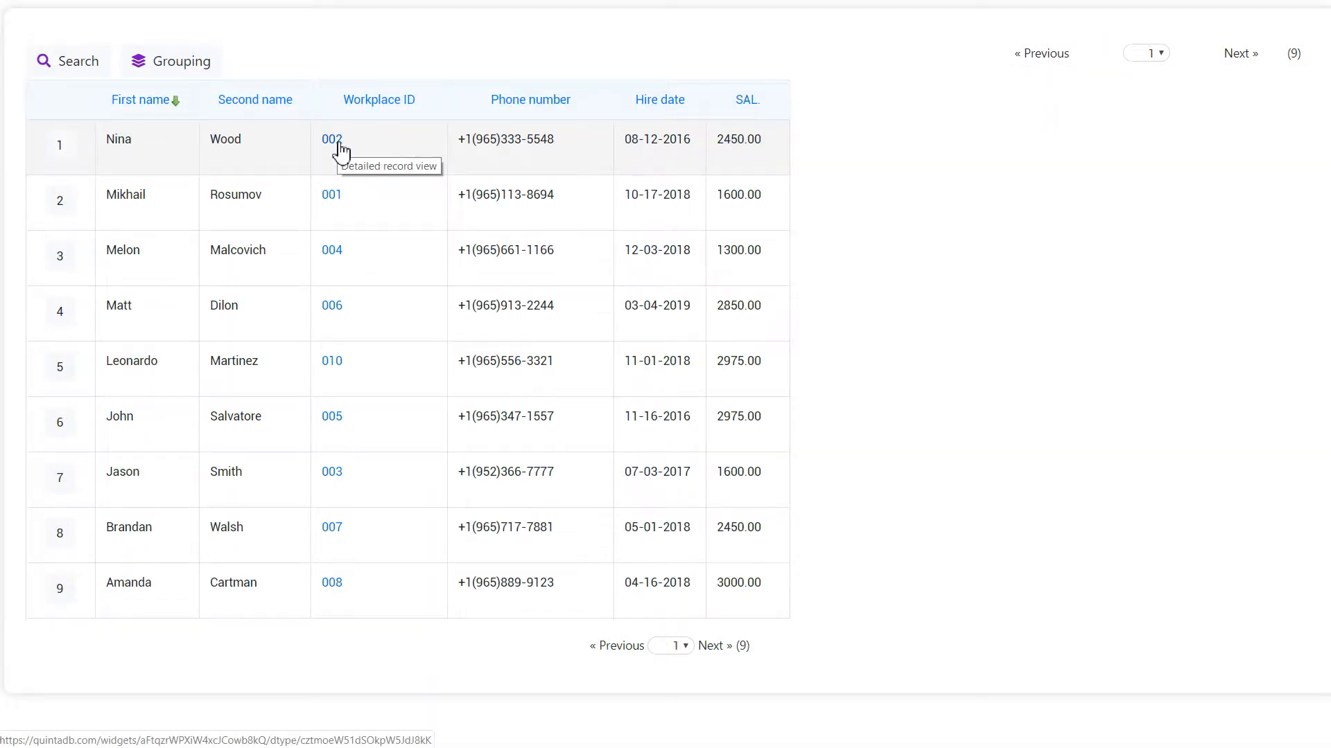
- View the detailed record of workplace 002, then examine the linked employees across all workplace records
middle_click(821, 164)
scroll(818, 267, up, 1)
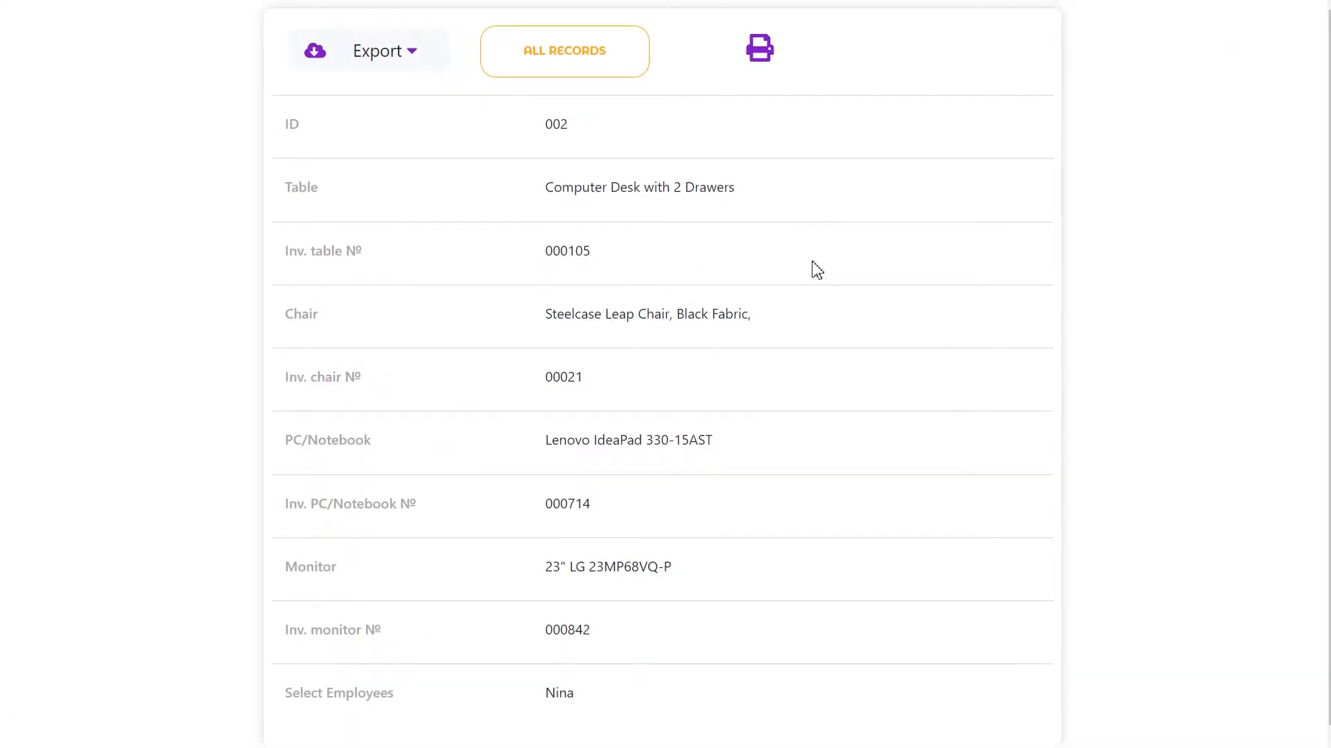
click(609, 57)
drag(678, 86, 1031, 86)
scroll(1175, 291, down, 3)
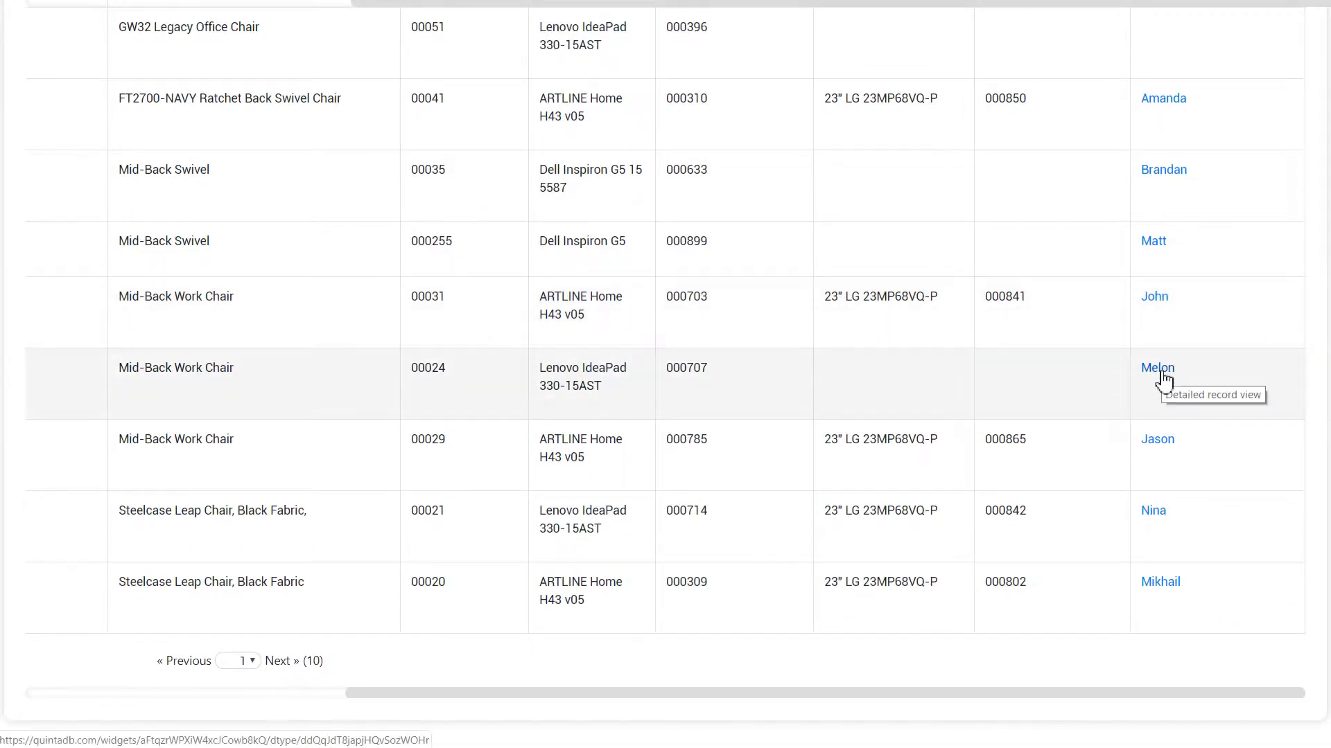
scroll(1163, 380, up, 3)
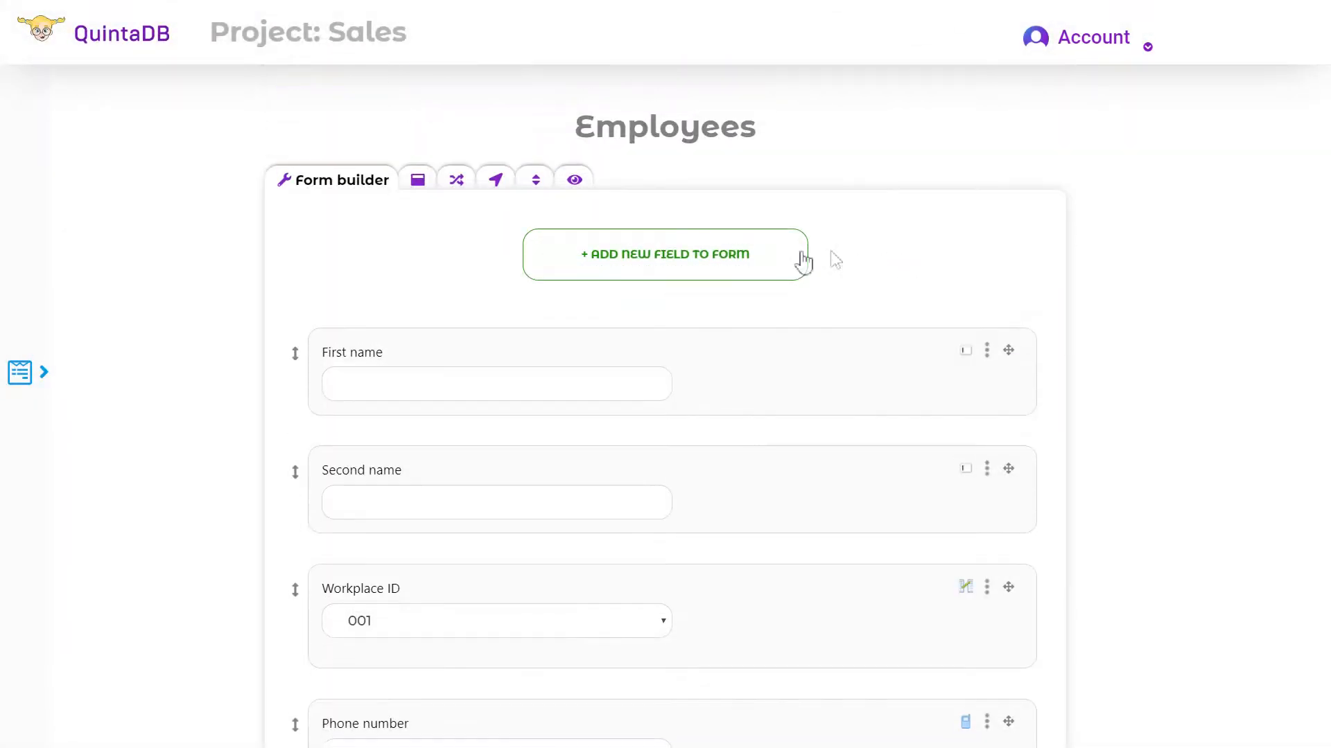
- Start a Relationship field for the department in the Employees form, linked to Branch structure with Department name as its display field
click(782, 261)
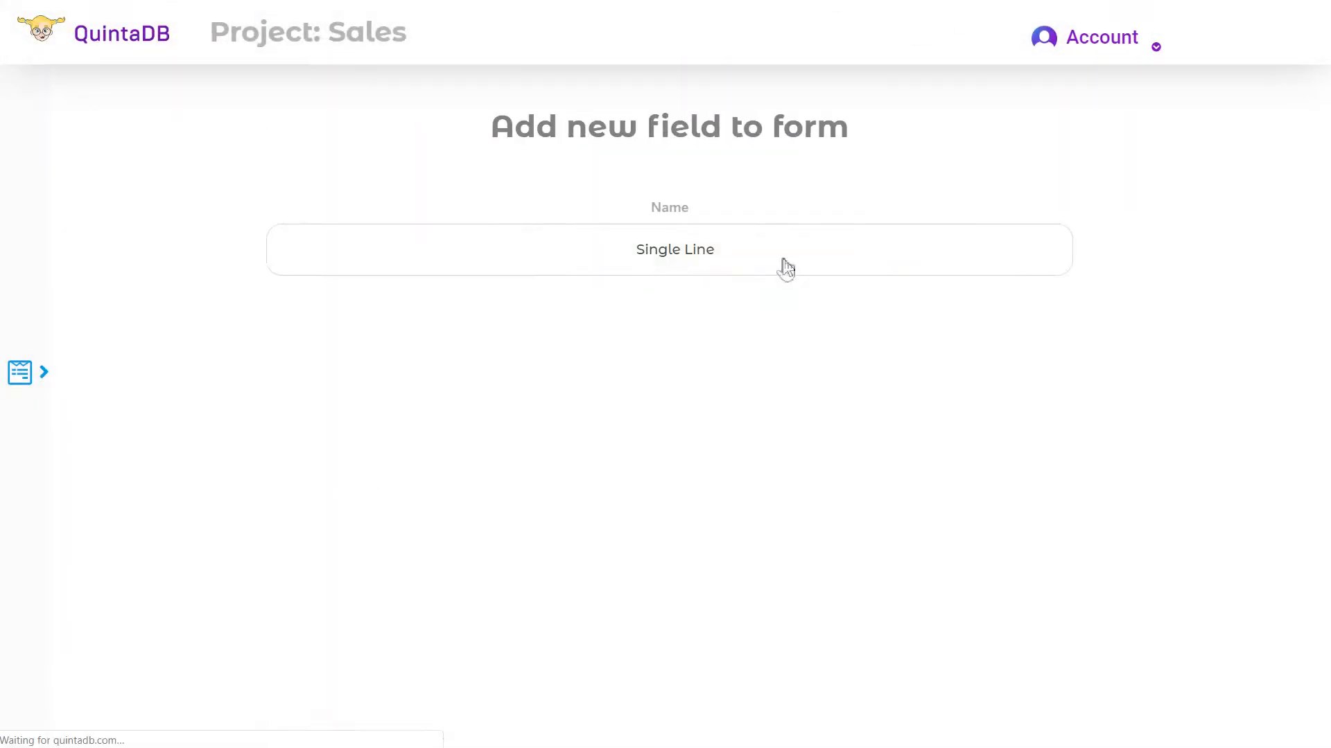
scroll(947, 344, down, 10)
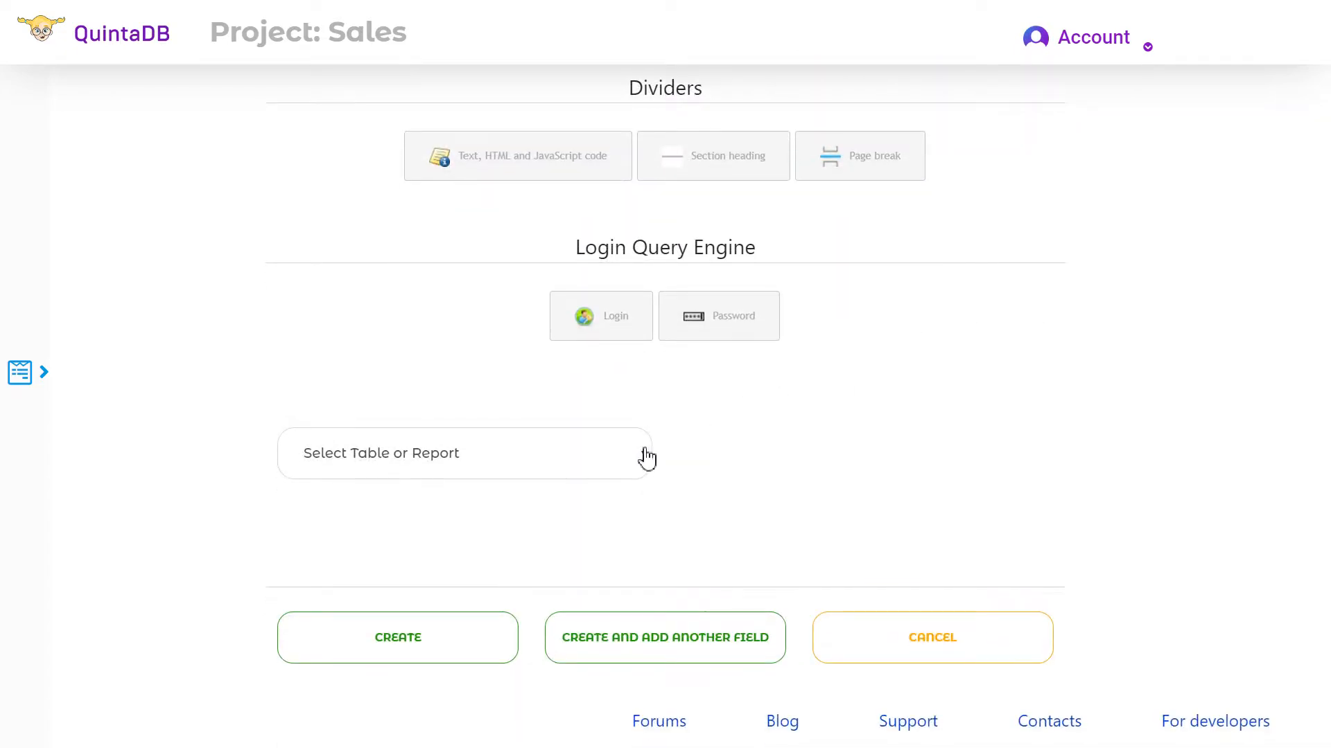
click(637, 455)
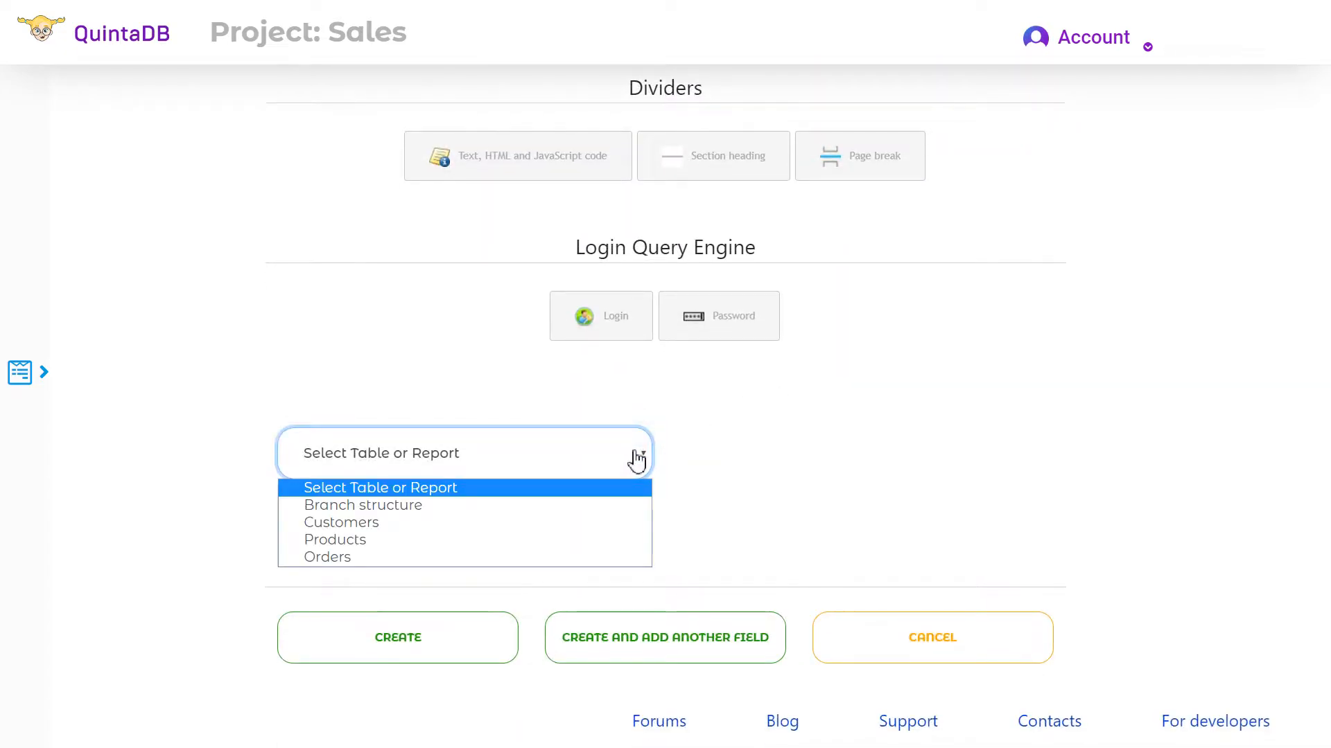
click(622, 513)
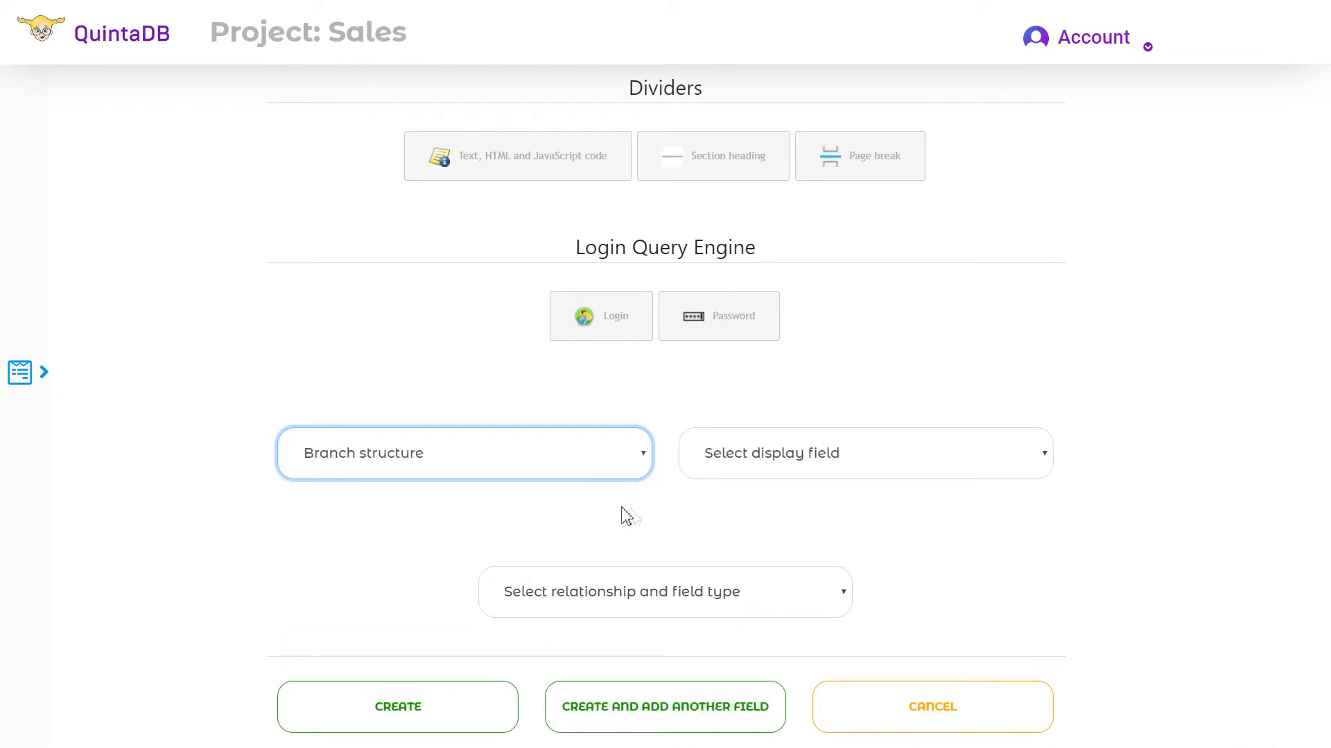
click(848, 470)
click(842, 513)
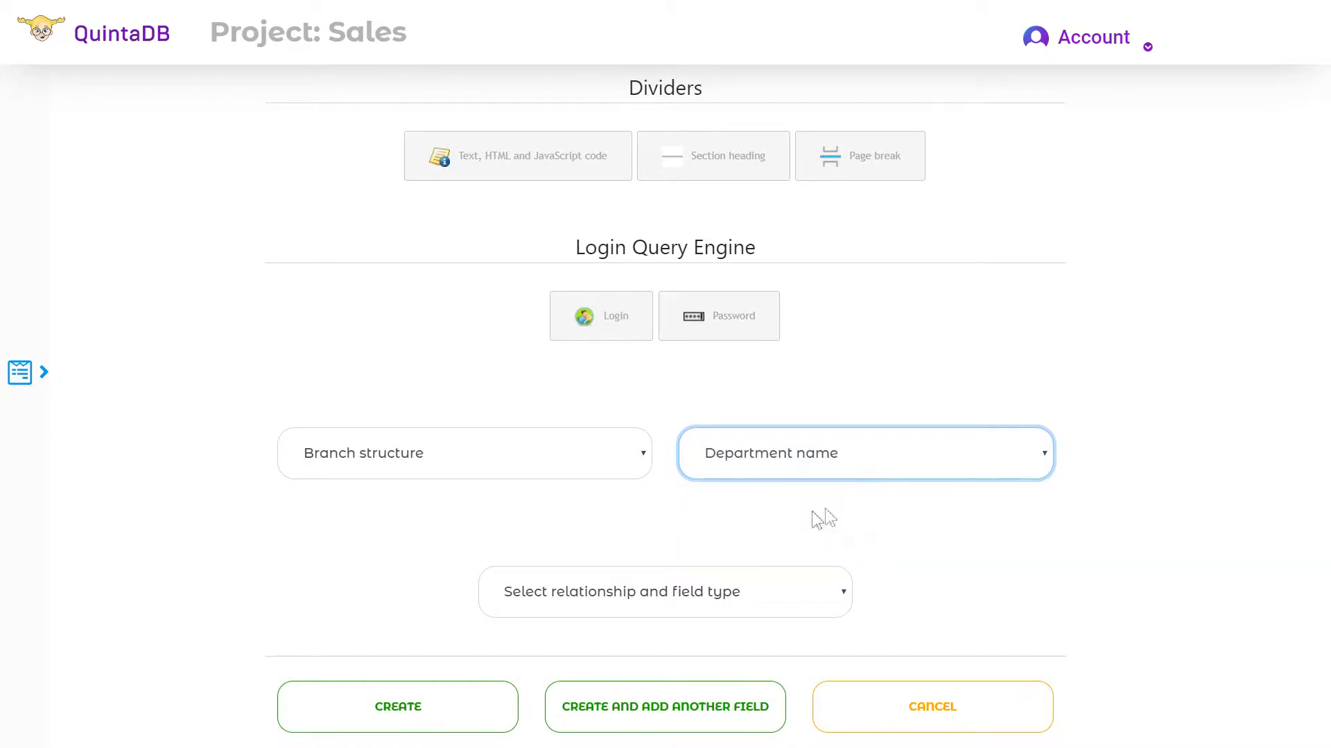
- Set the department relationship to a many-to-one DropDown and create the field
scroll(730, 540, down, 1)
click(731, 527)
click(739, 532)
click(739, 533)
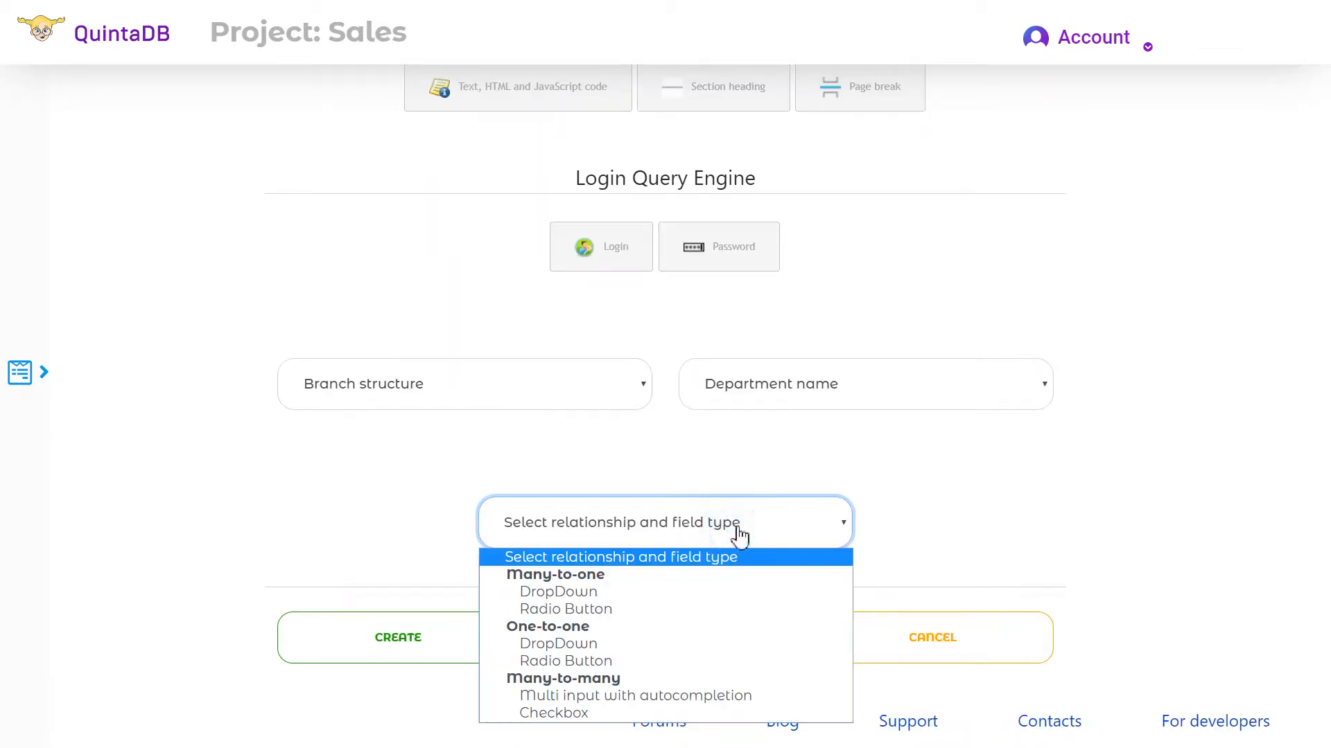
click(632, 595)
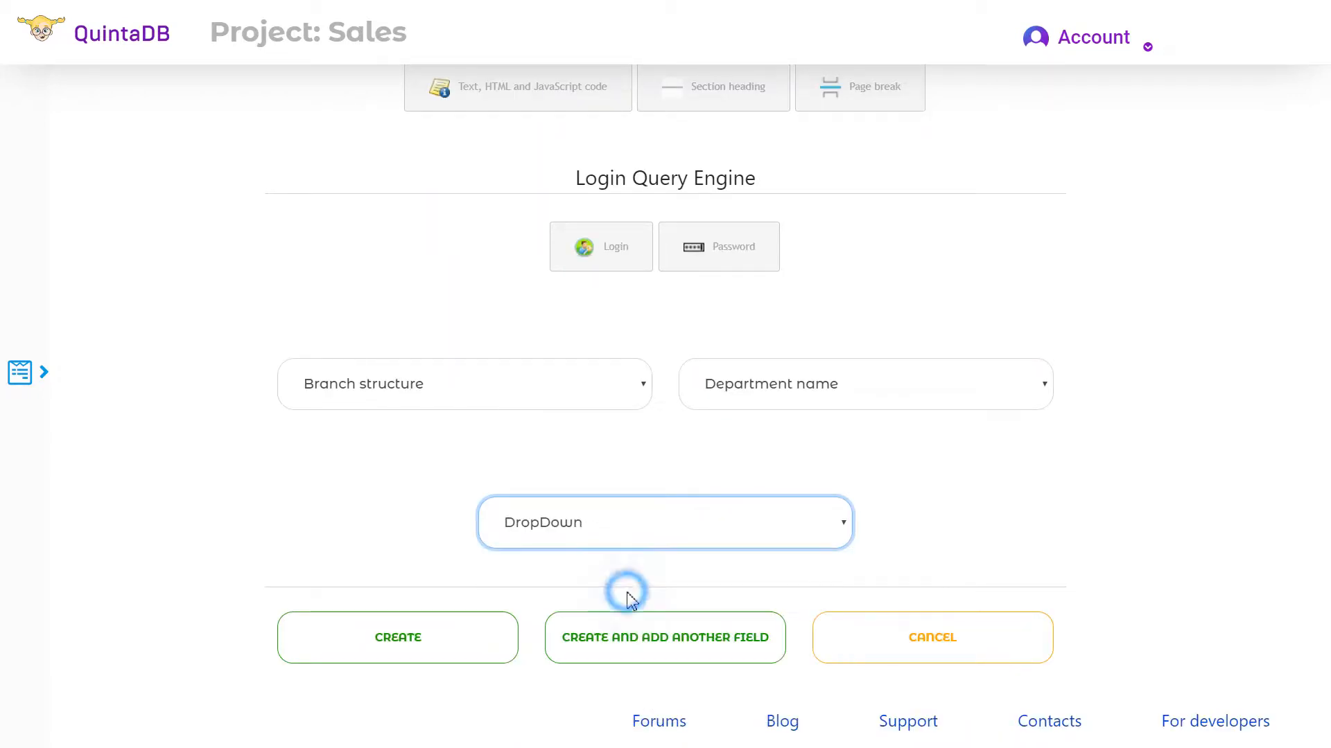
click(488, 655)
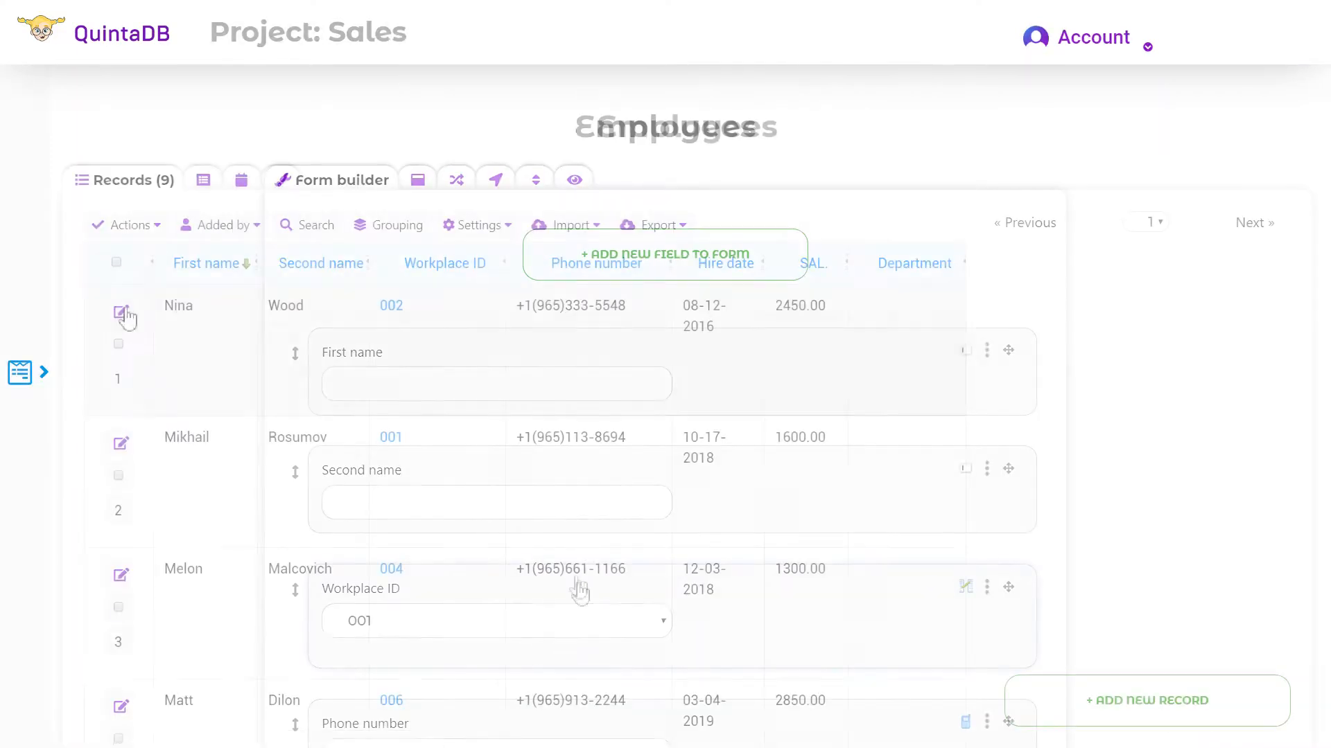
- Set the Department of the first employee record to Sales team and save it
click(124, 317)
scroll(573, 362, down, 7)
click(627, 449)
click(357, 551)
click(439, 559)
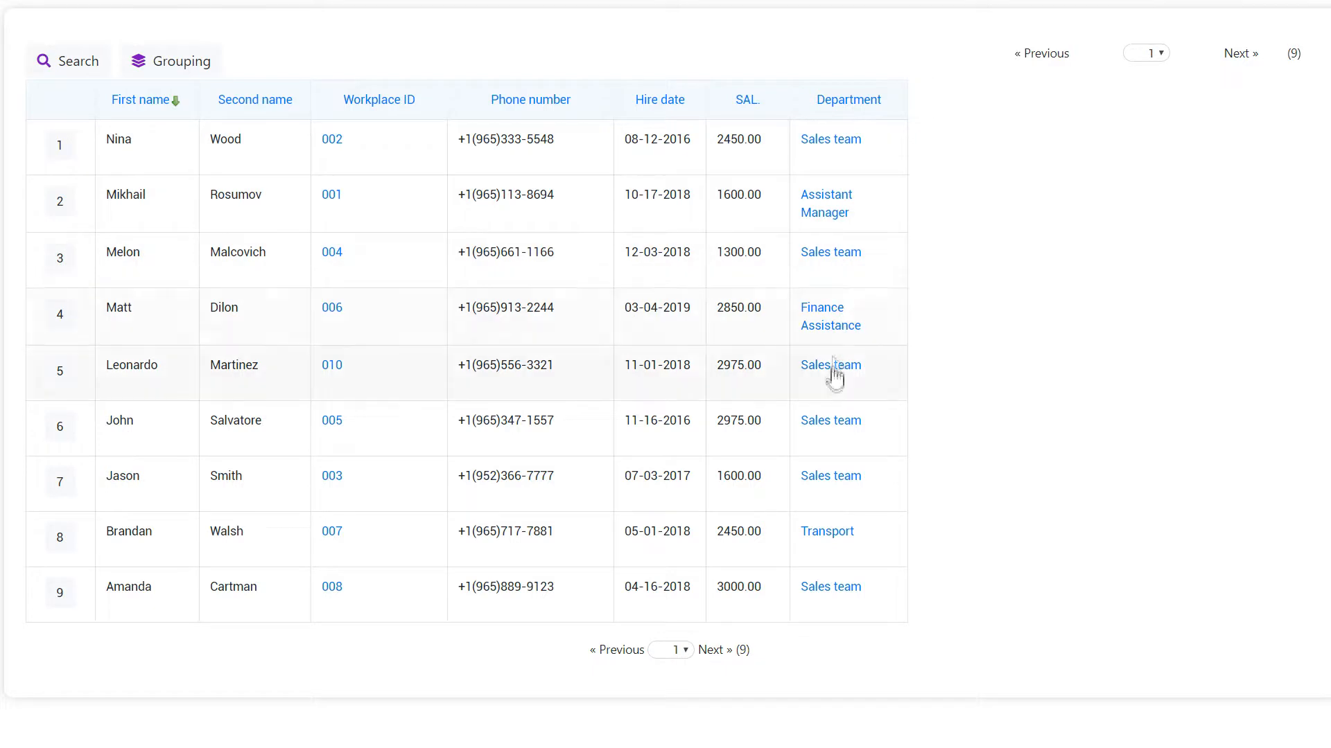
- Check the department links by viewing the Sales team record and the Assistant Manager record, ending at all department records
click(842, 588)
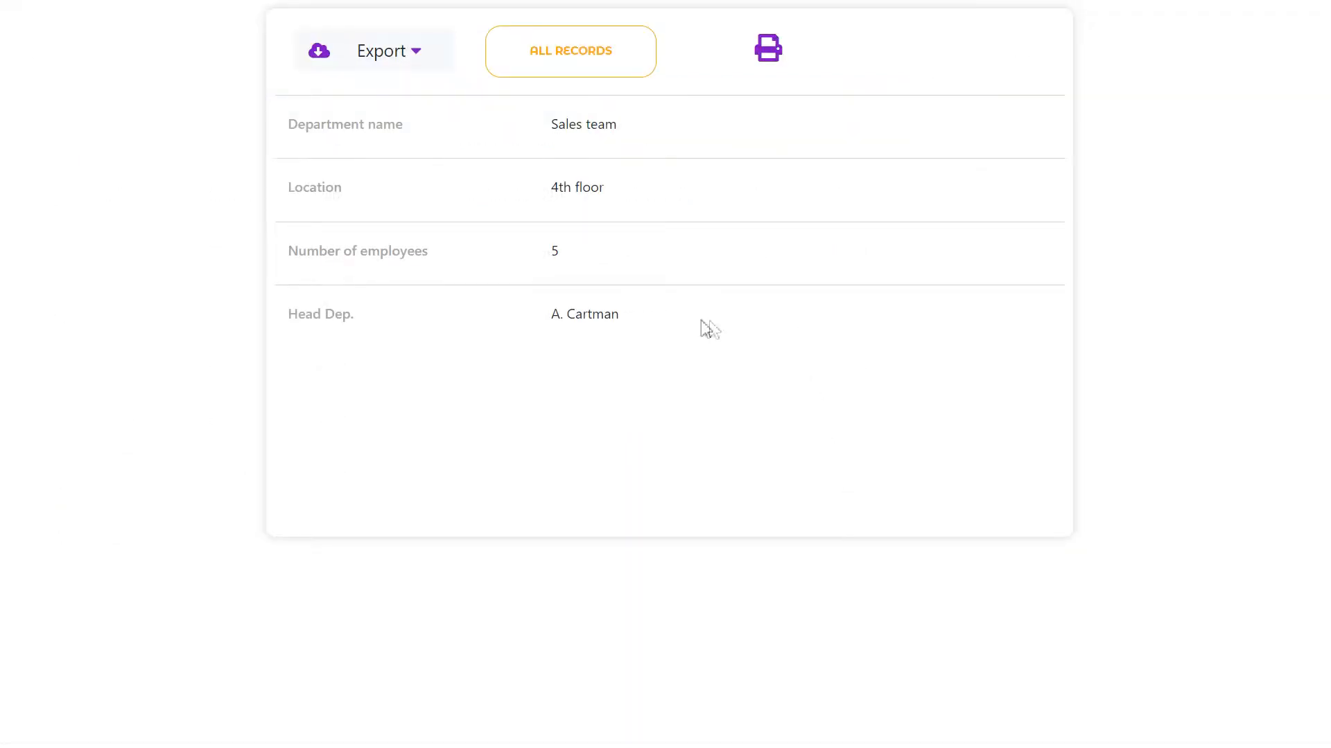
key(alt+Left)
click(844, 220)
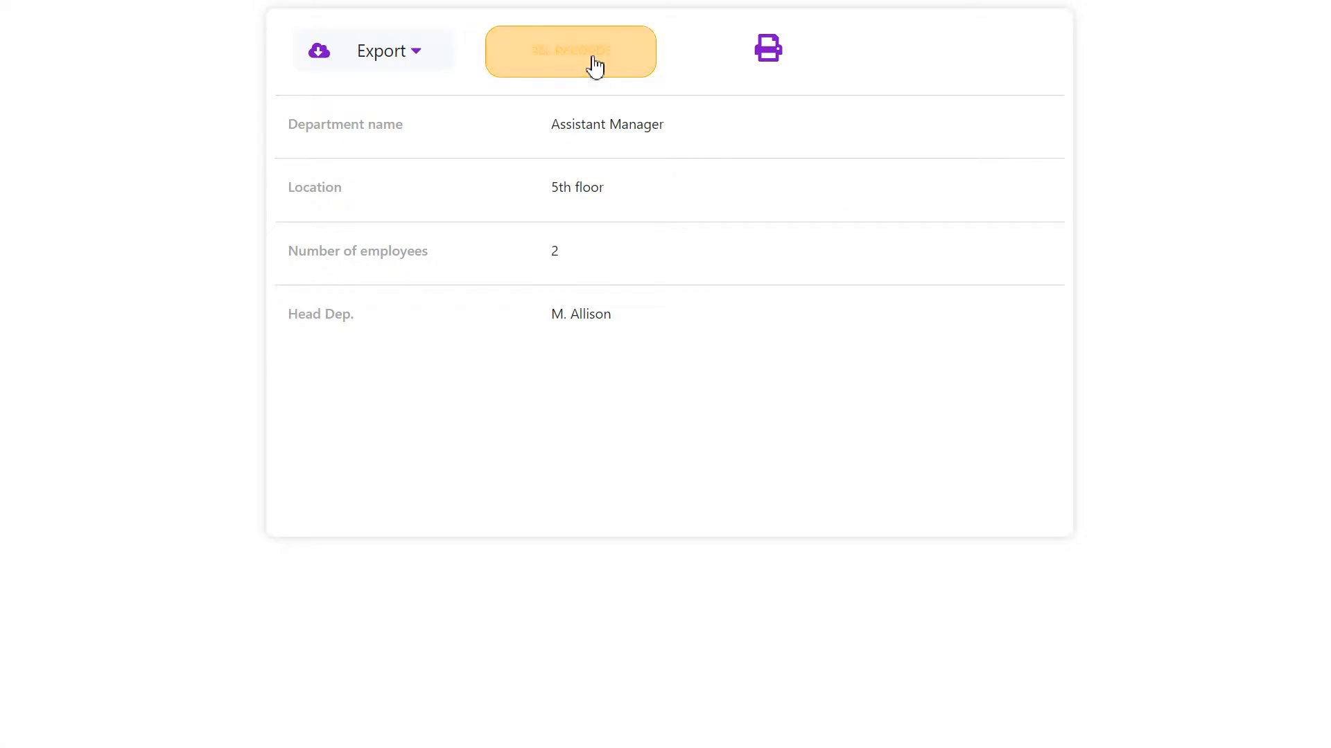
click(595, 67)
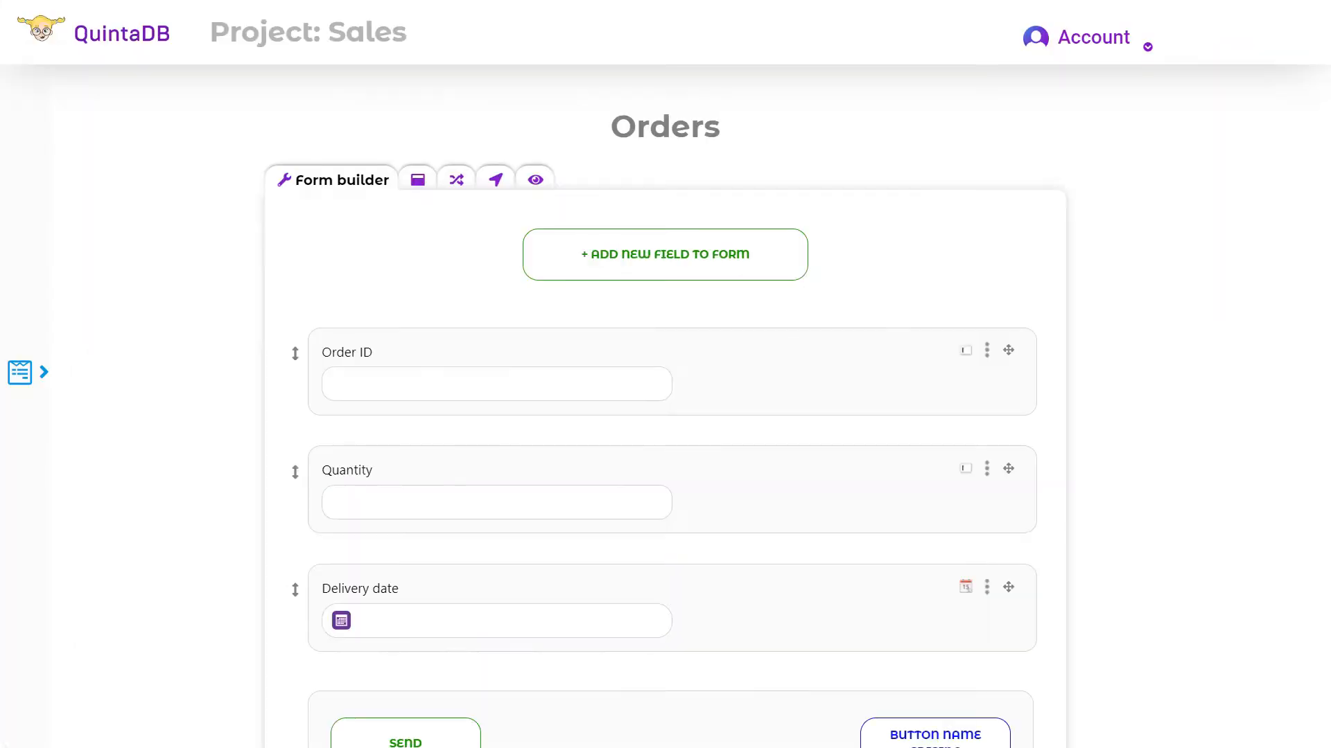
- Start a Relationship field named Customer in the Orders form, linked to the Customers table
scroll(894, 220, down, 2)
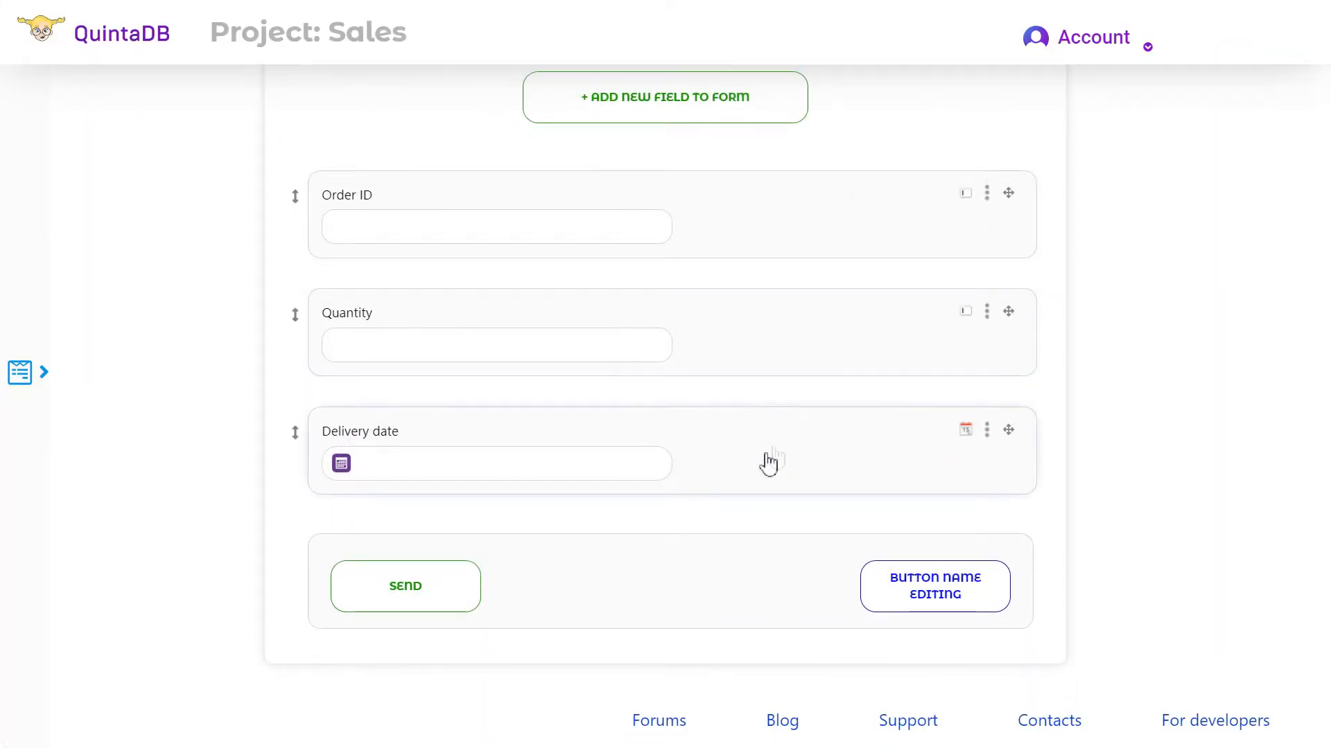
scroll(763, 464, up, 1)
scroll(827, 455, up, 1)
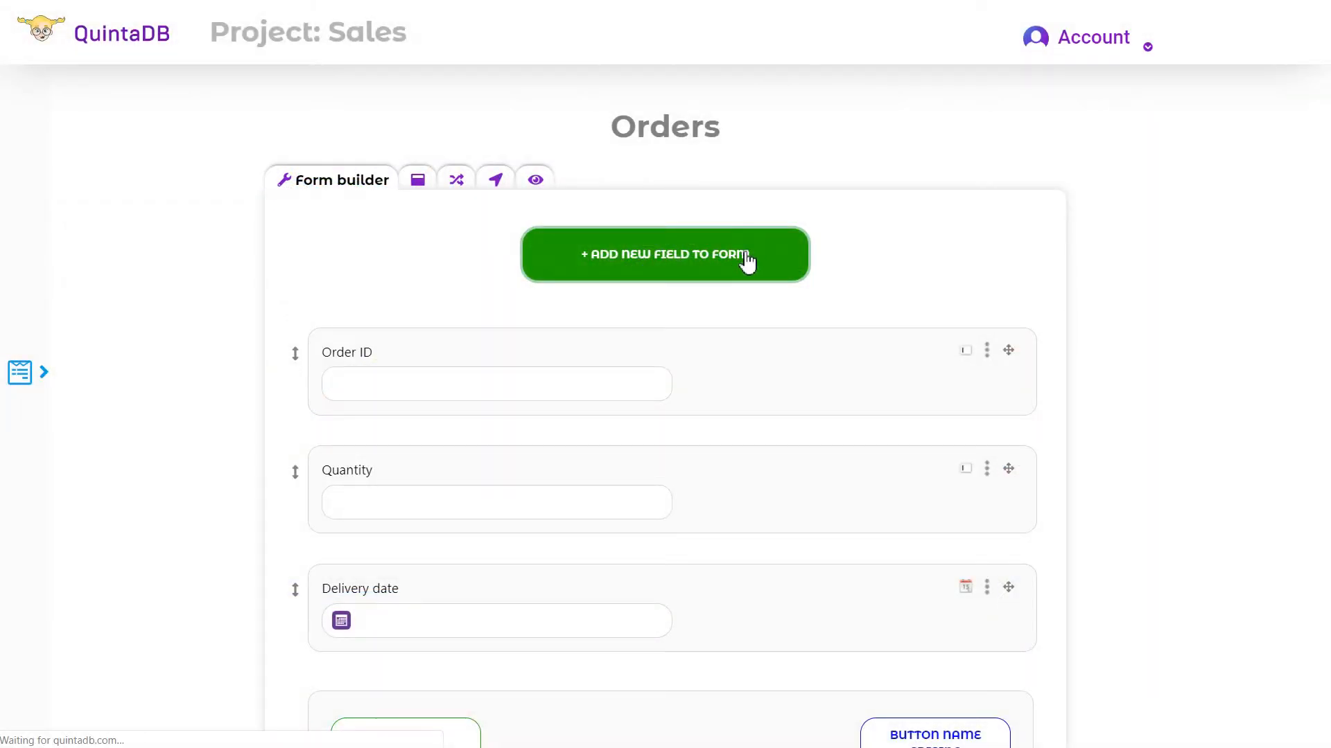
text(C)
scroll(1025, 337, down, 8)
click(998, 211)
scroll(762, 333, down, 3)
click(485, 454)
click(475, 559)
- Use Name as the customer display field, choose a many-to-many Checkbox, and create the field while continuing to another one
click(808, 455)
click(804, 505)
click(805, 516)
click(614, 710)
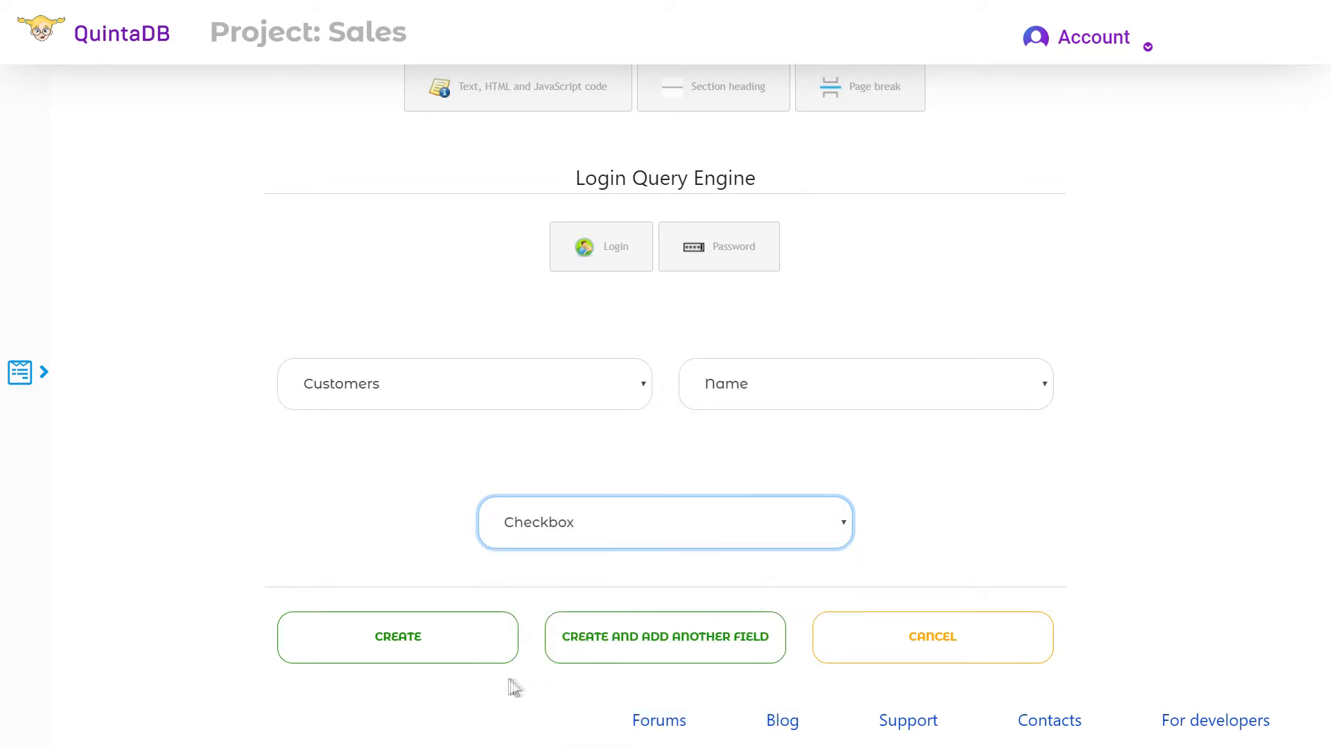
click(566, 652)
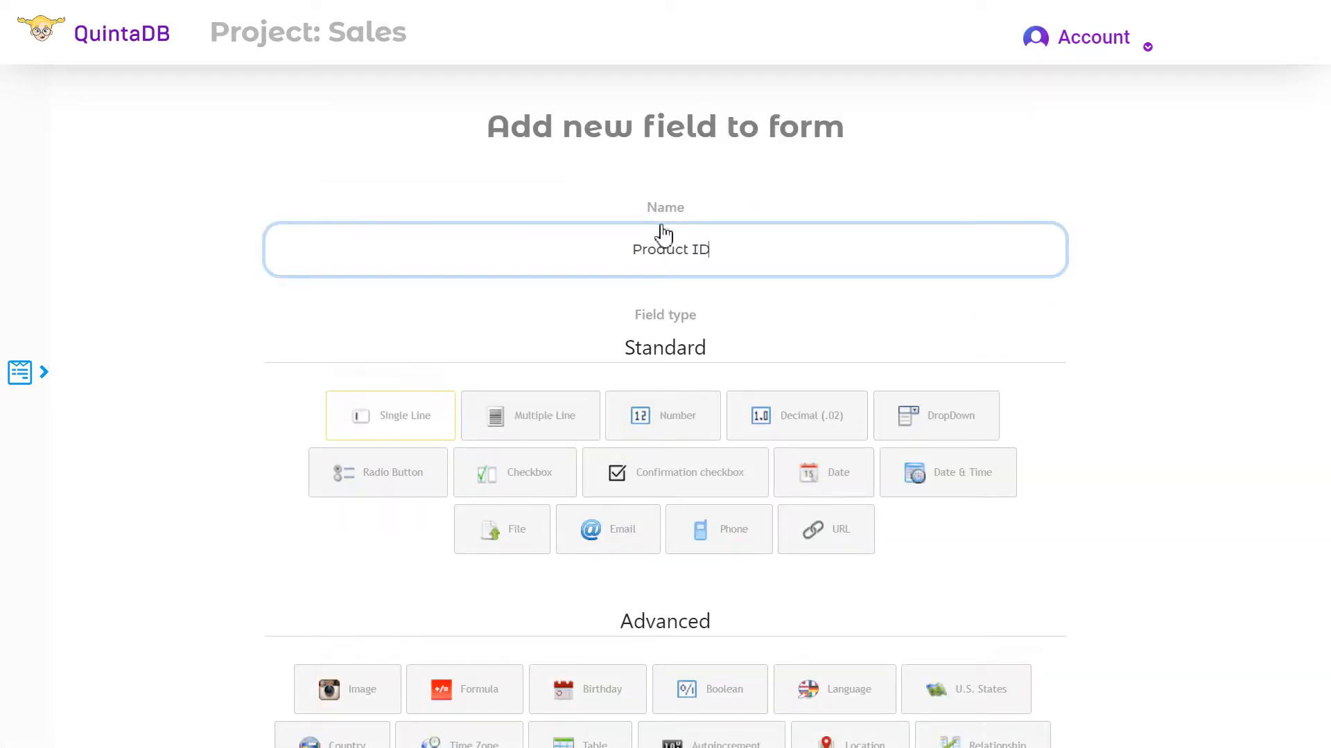
- Set up a Relationship field named Product ID for the Orders form, linked to the Products table
scroll(853, 434, down, 7)
click(1018, 244)
scroll(762, 347, down, 4)
click(492, 454)
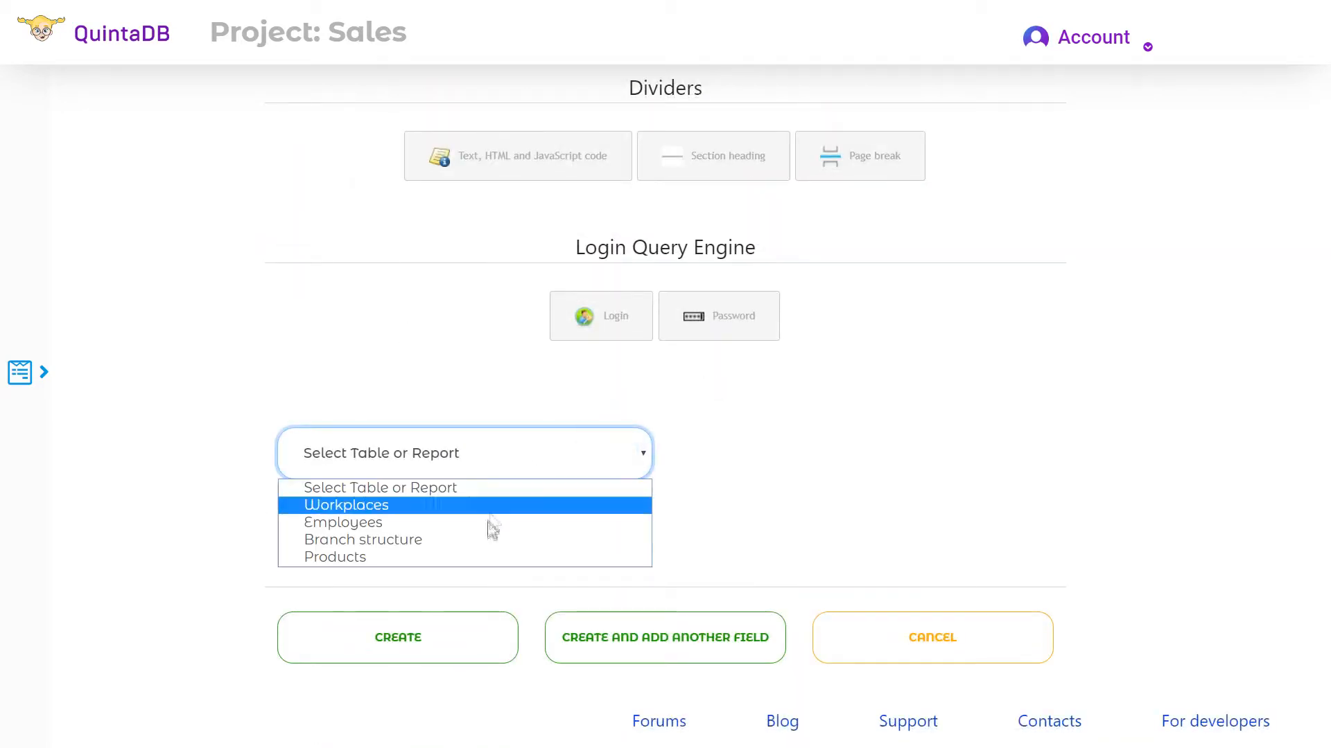
click(479, 556)
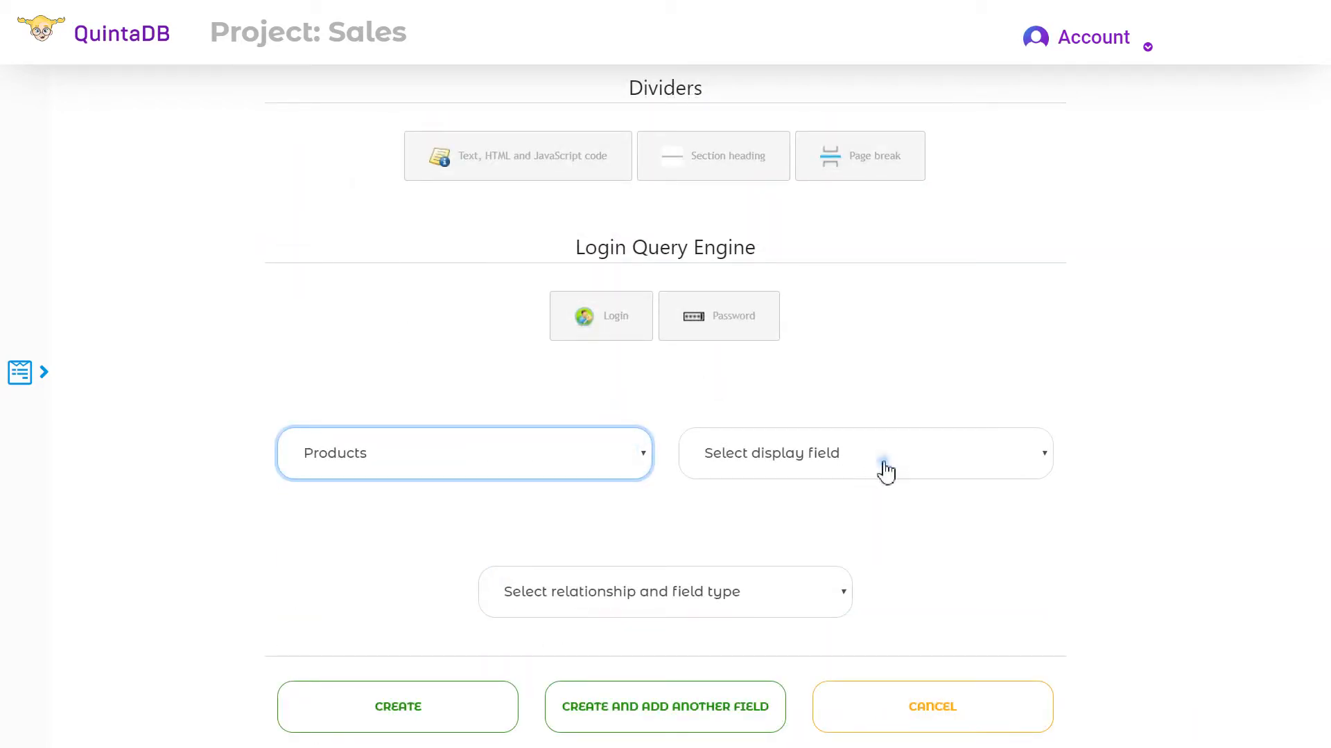
- Use Product ID as the display field with a many-to-many Checkbox, and create the field in the Orders form
click(886, 471)
click(838, 508)
scroll(831, 517, down, 1)
click(820, 525)
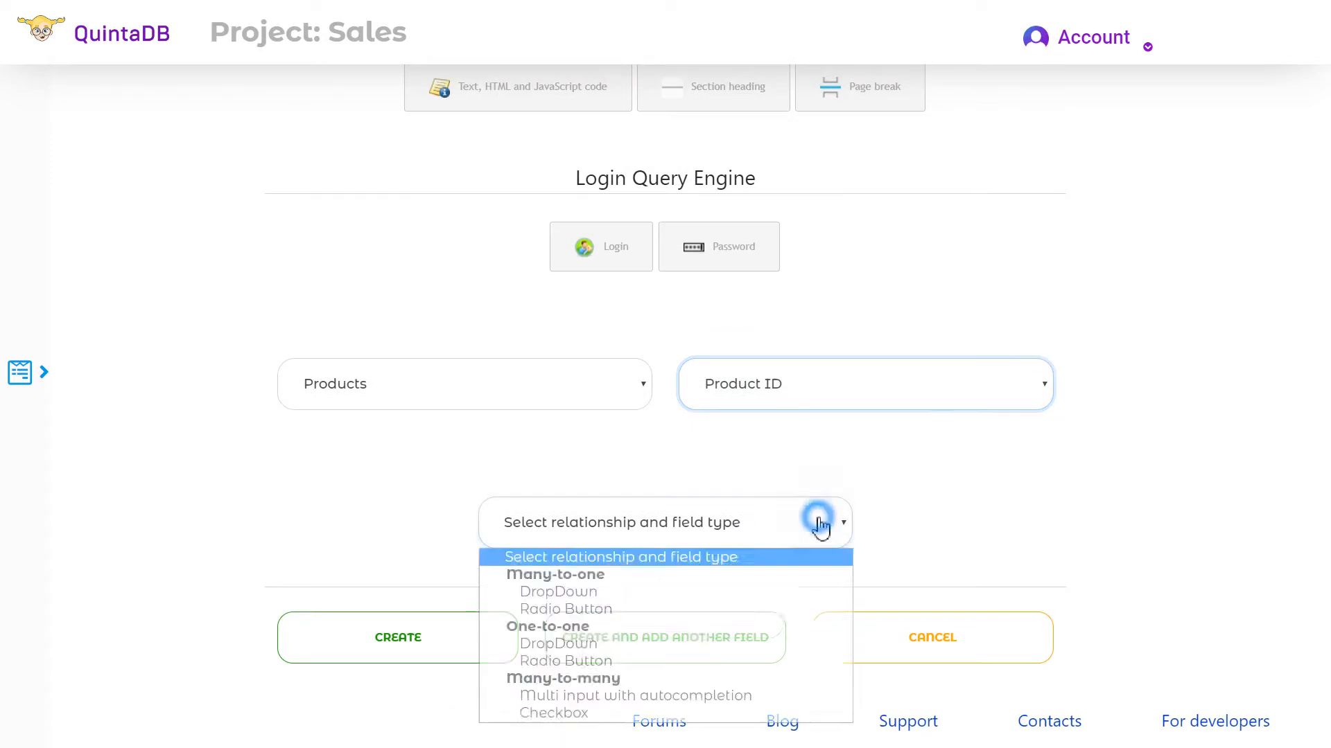
click(587, 715)
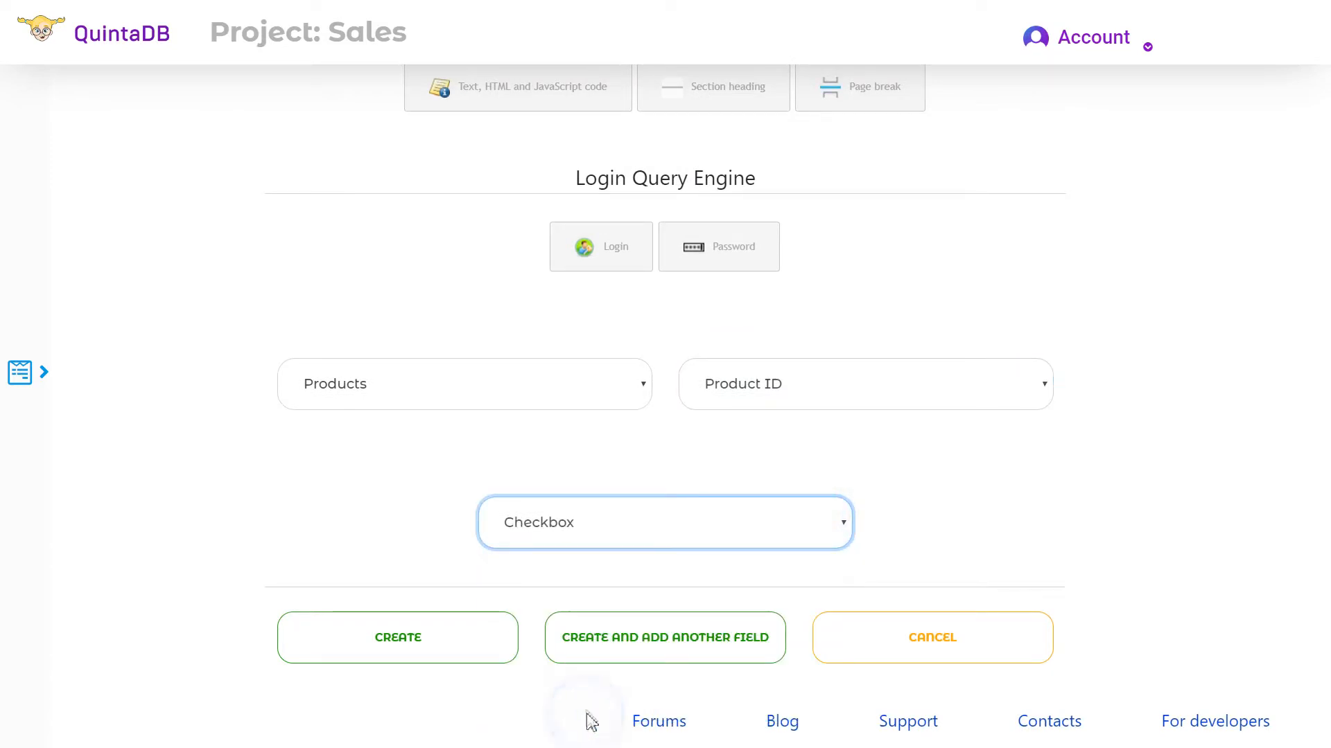
click(449, 642)
scroll(786, 323, down, 10)
scroll(766, 389, up, 10)
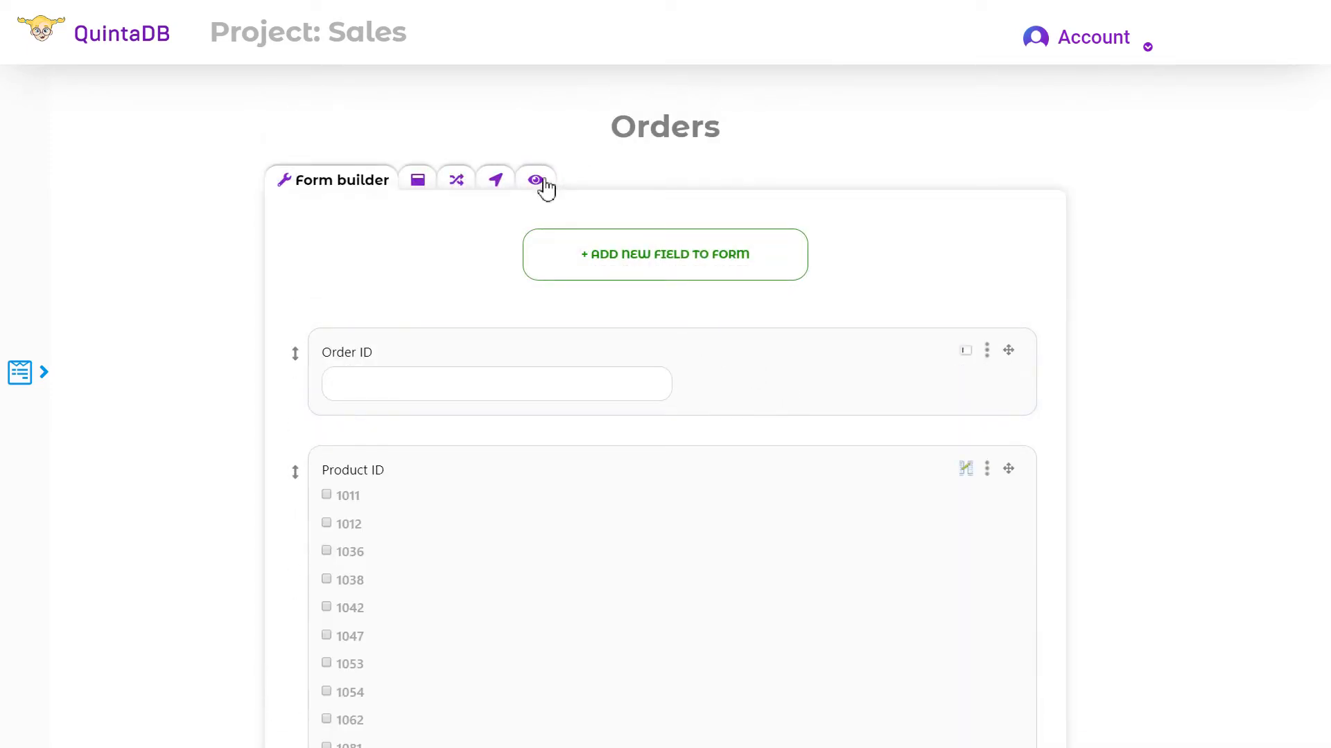
- Open the live Orders form and fill in the order ID, products 1038 and 1042, and a quantity of 12
click(544, 180)
click(387, 119)
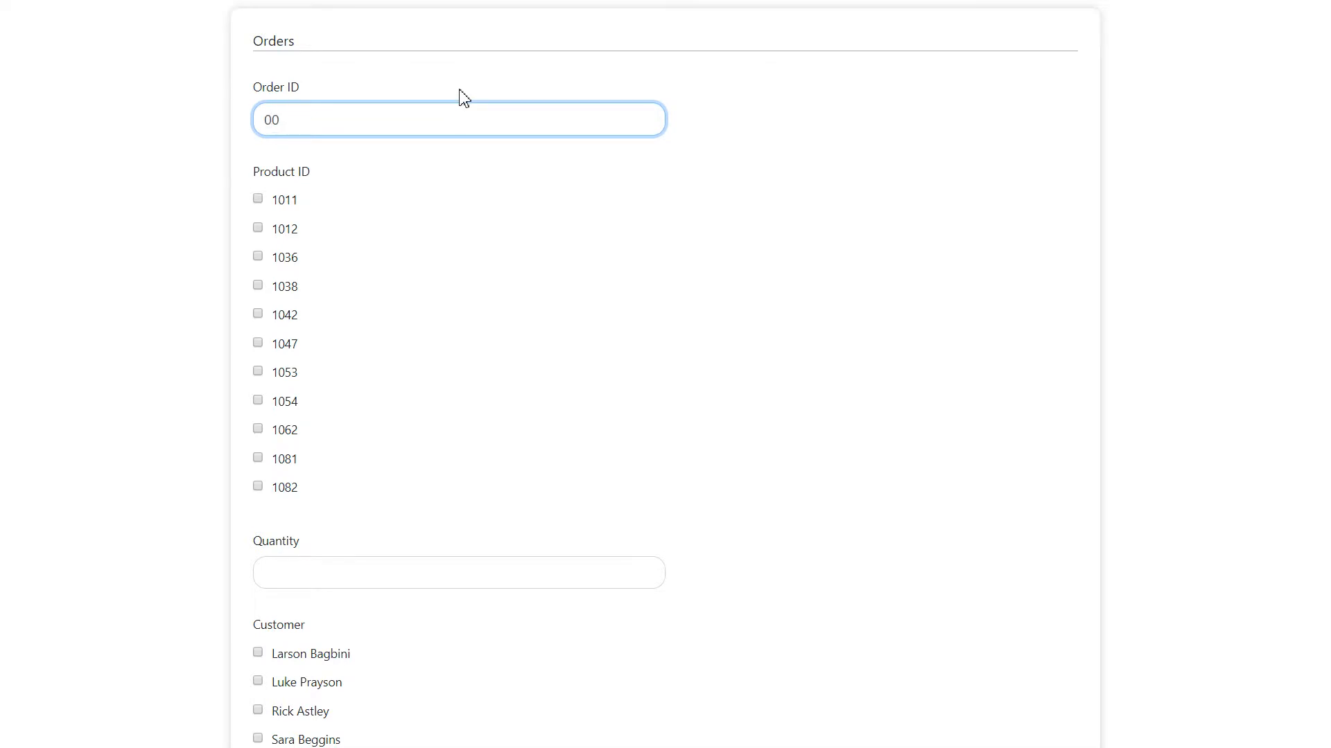
click(258, 286)
click(258, 315)
click(430, 575)
text(12)
- Select the first and third customers, set the delivery date to 08-13-2019, and send the order
scroll(431, 580, down, 3)
click(258, 413)
click(258, 469)
click(335, 643)
click(377, 359)
click(361, 383)
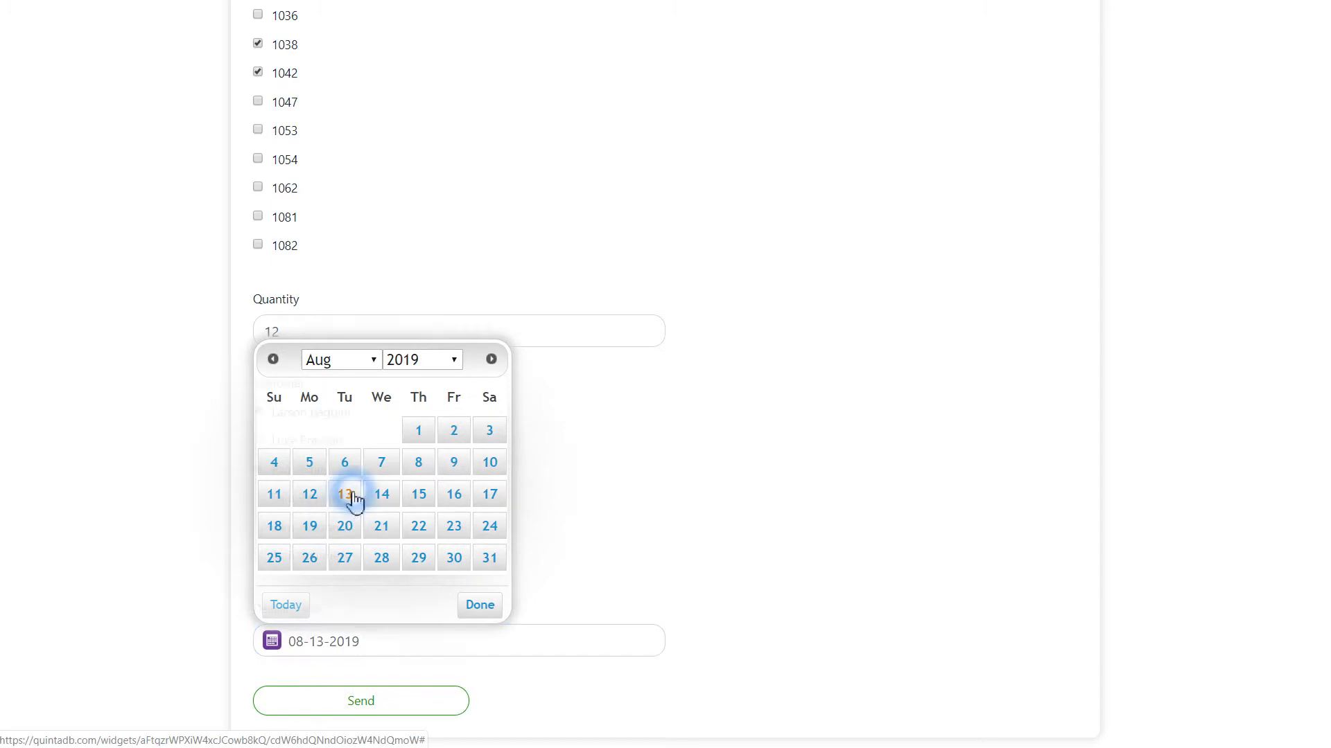
click(354, 496)
click(411, 705)
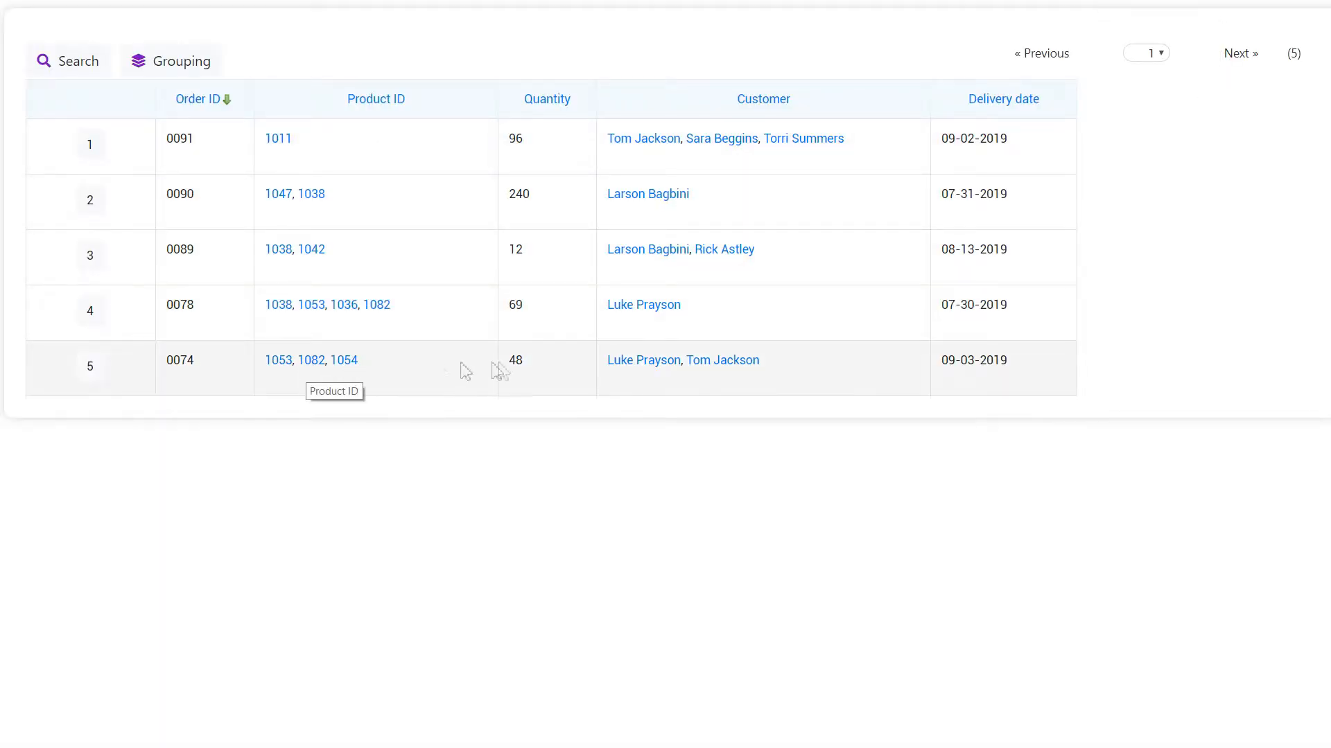
- Check the linked records in the orders table by viewing products 1038 and 1082 and the customer of the fourth order
click(312, 198)
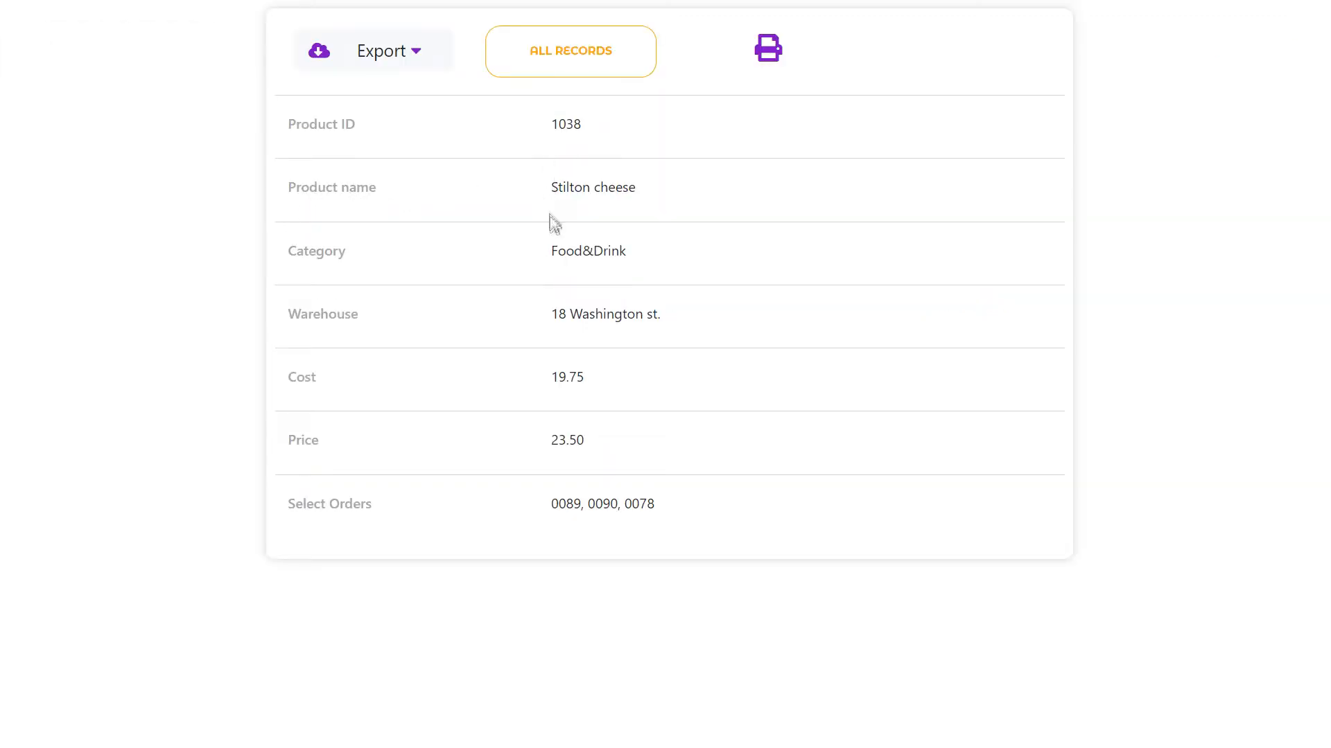
click(367, 305)
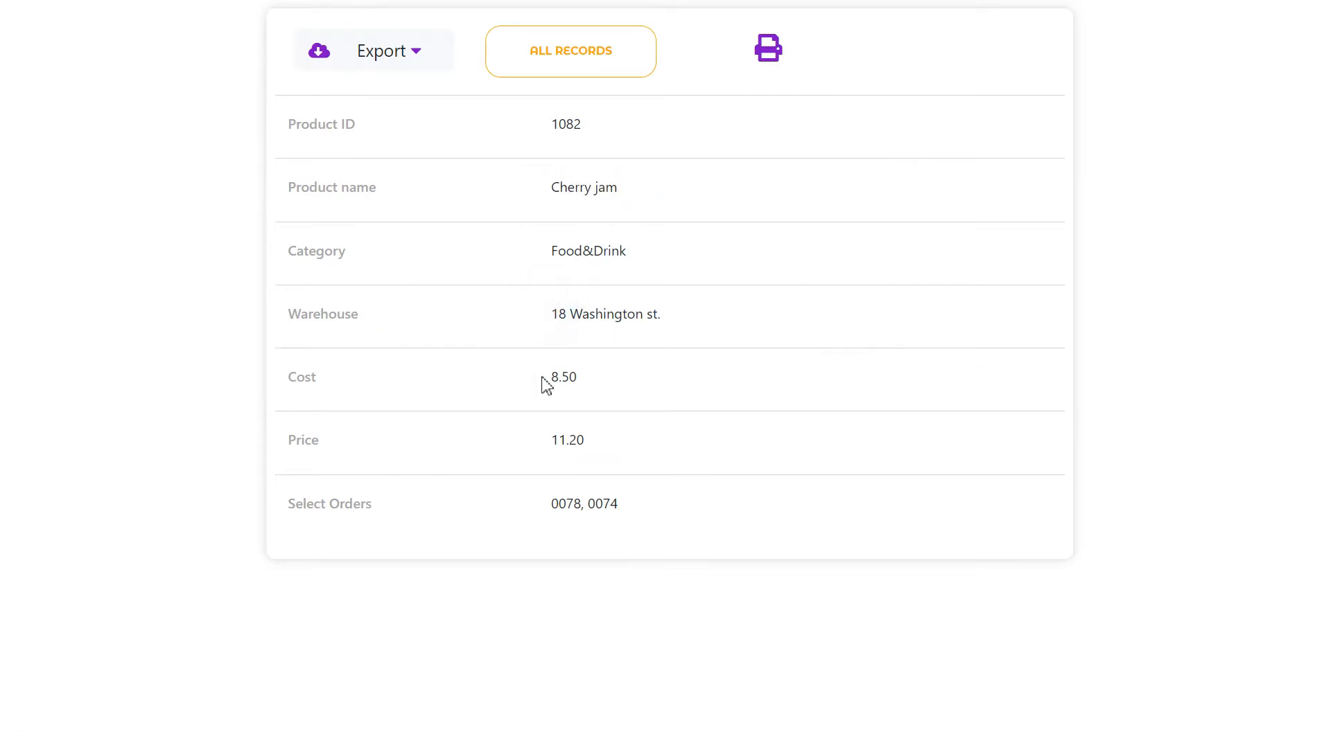
click(558, 452)
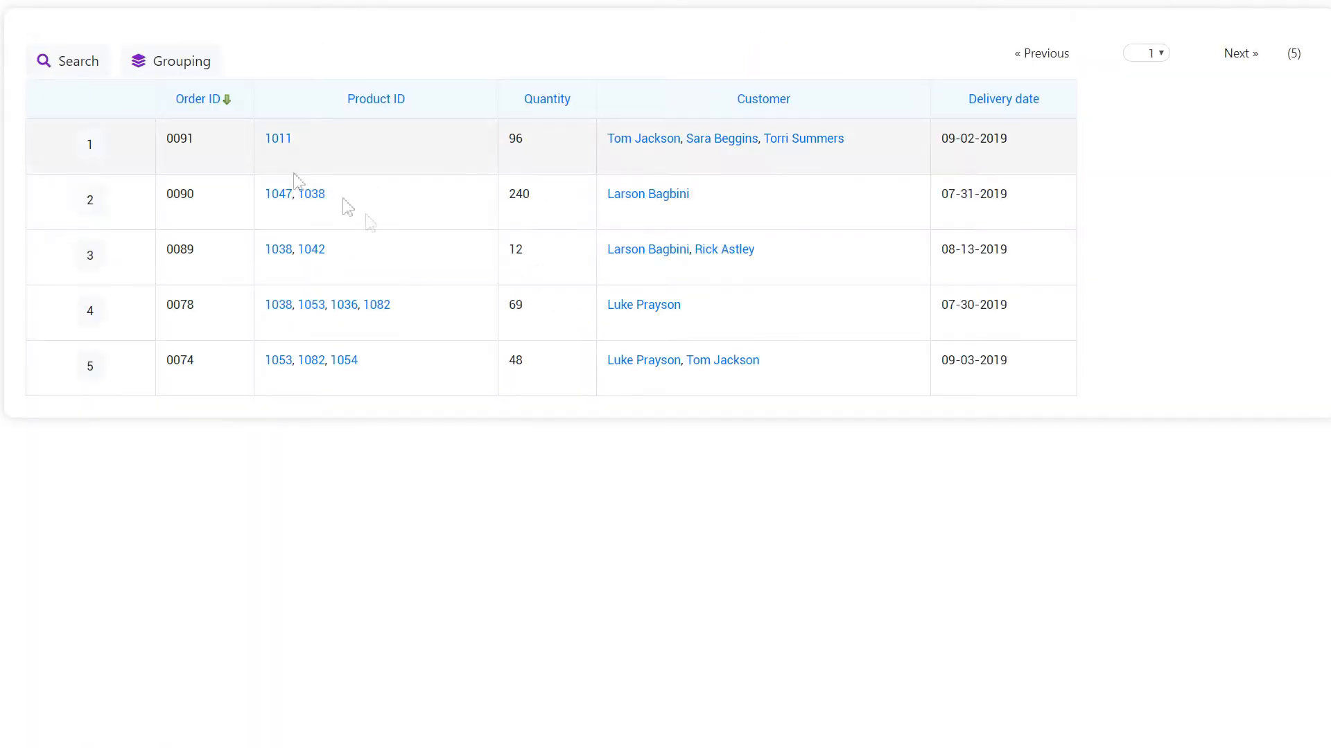
click(652, 305)
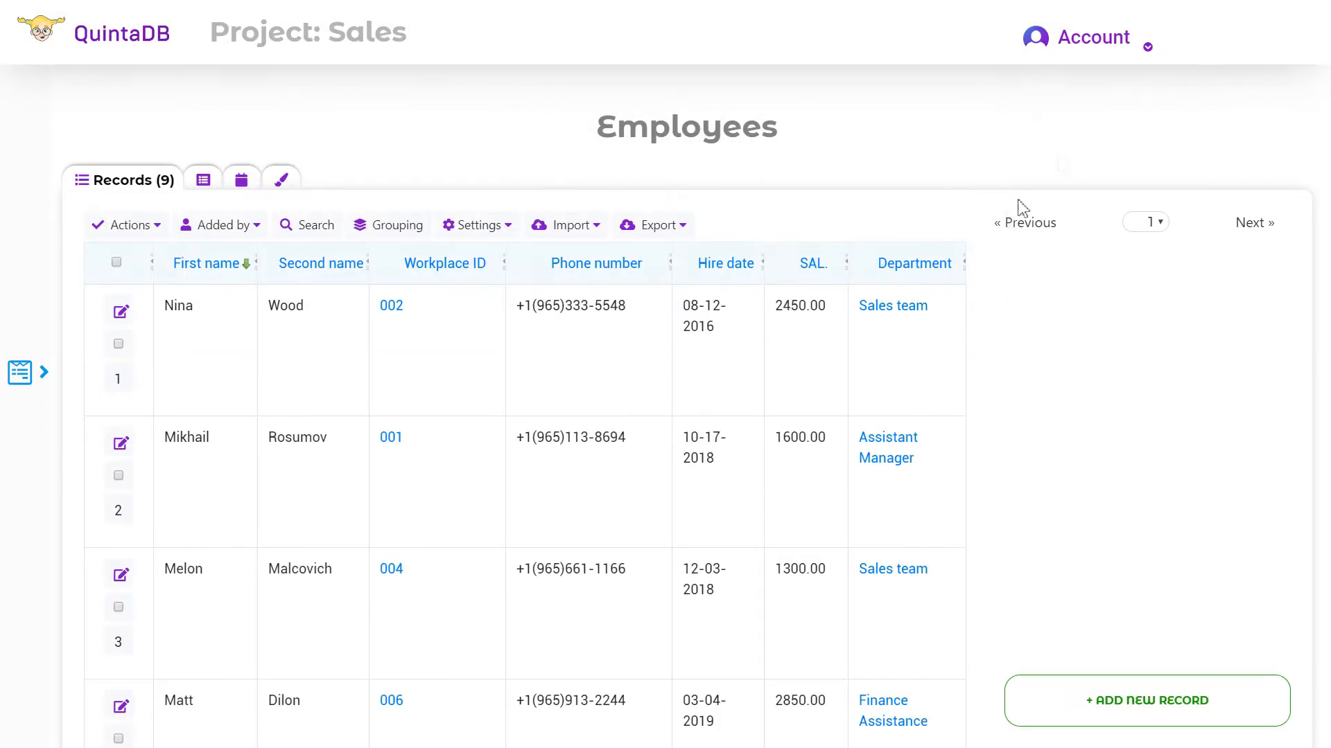
- Open the Employees form for editing and start a new field, with its default name selected for replacement
scroll(998, 252, down, 6)
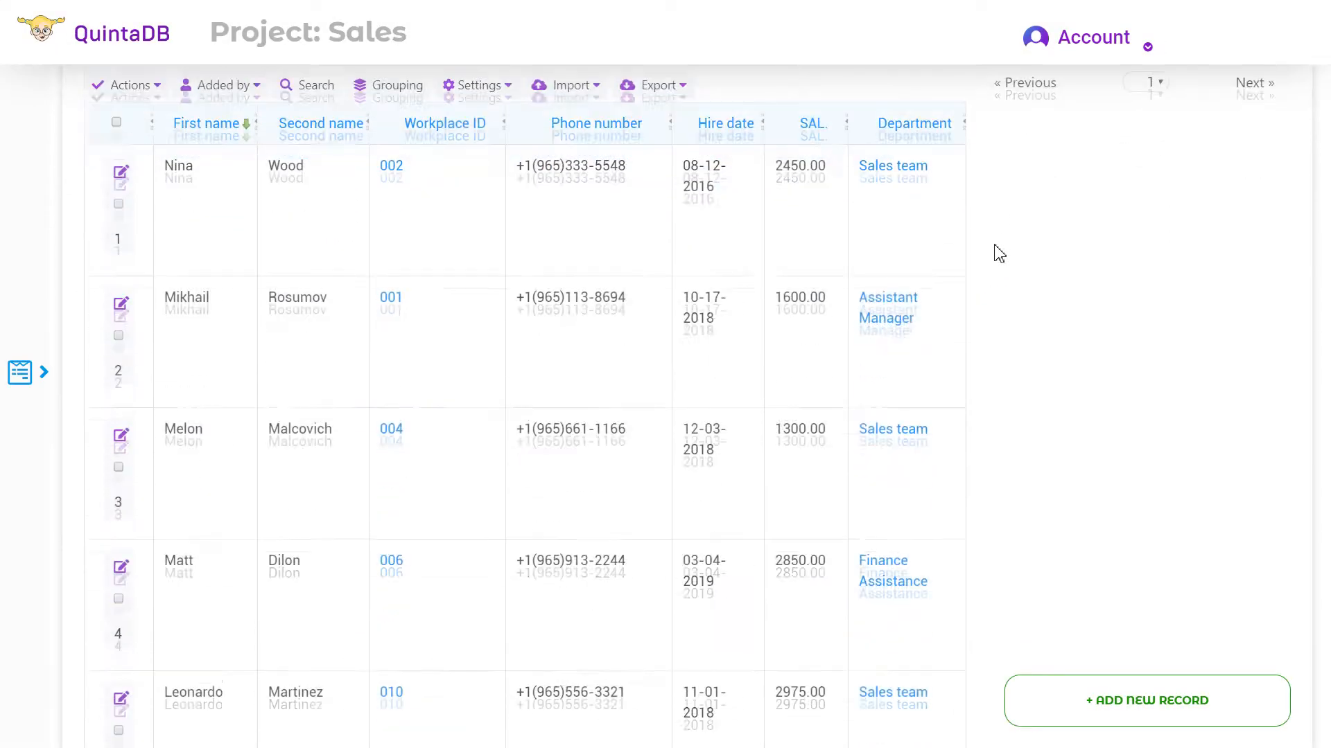
scroll(1011, 281, up, 8)
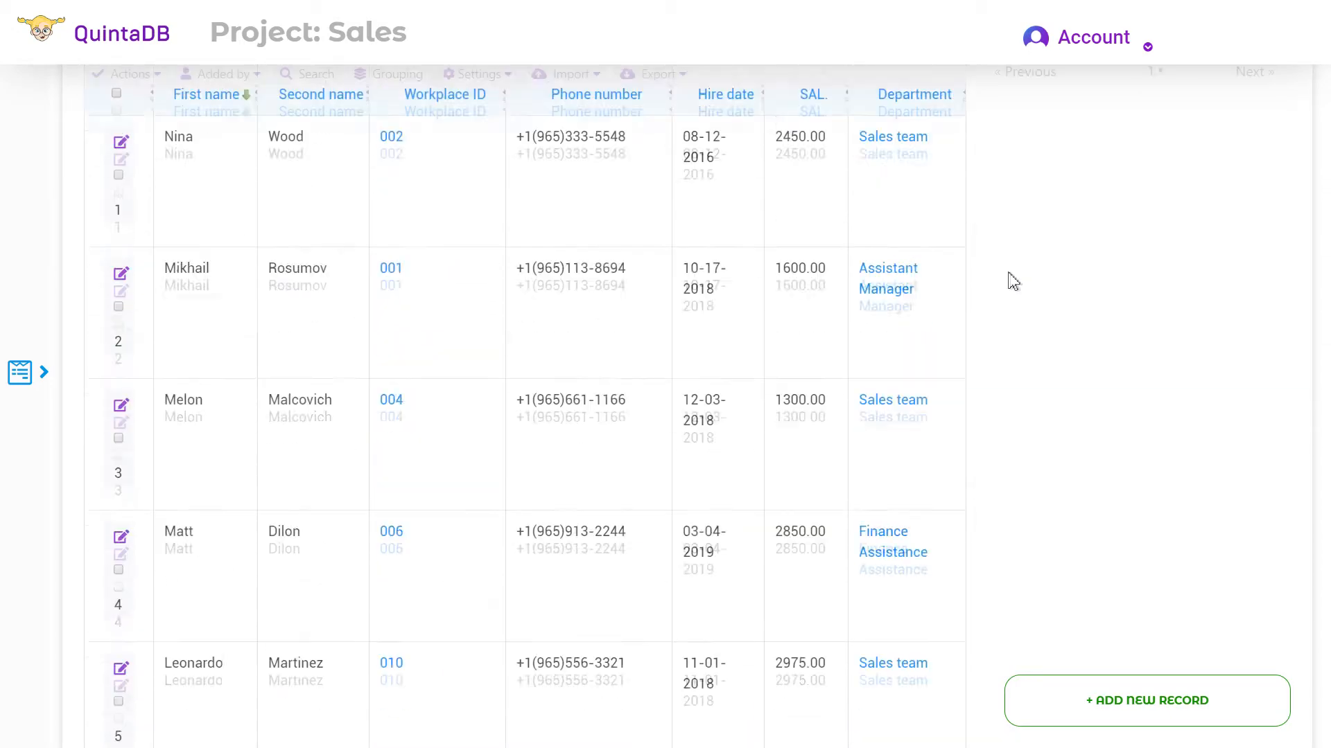
click(23, 373)
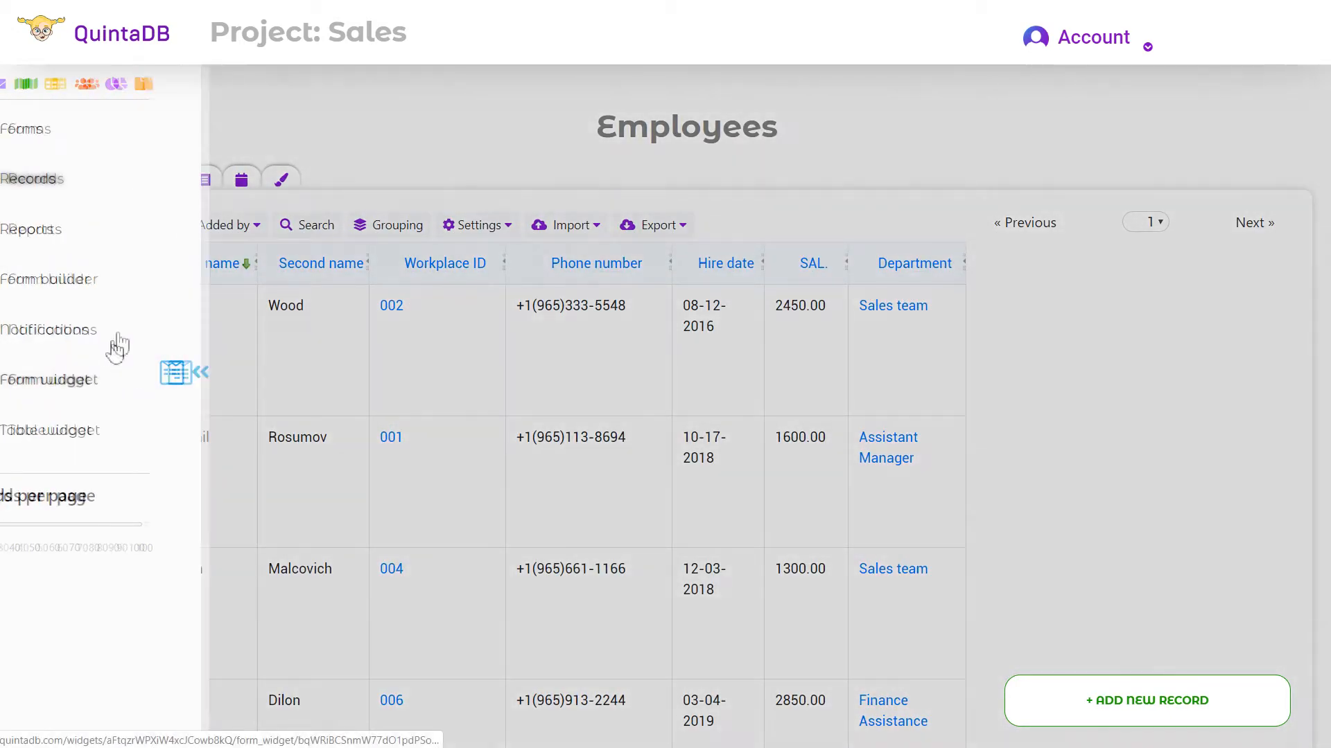
click(111, 284)
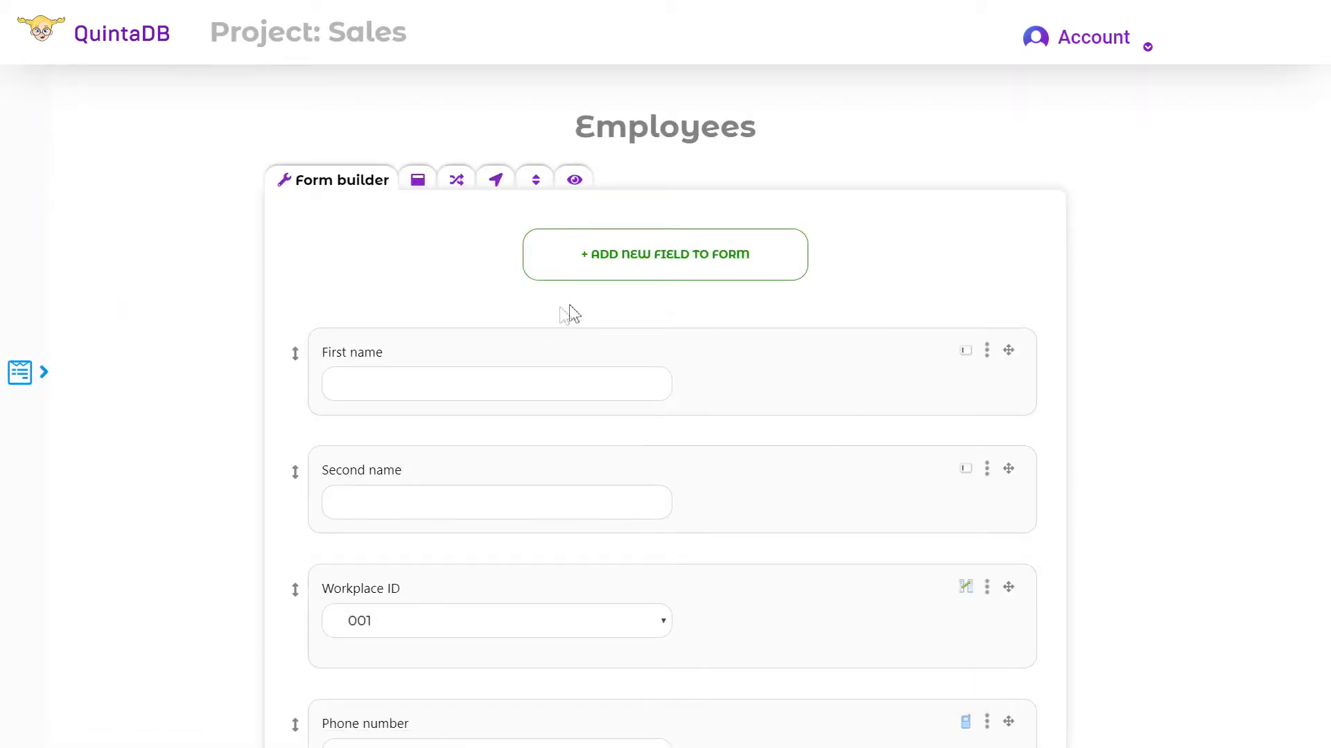
click(786, 267)
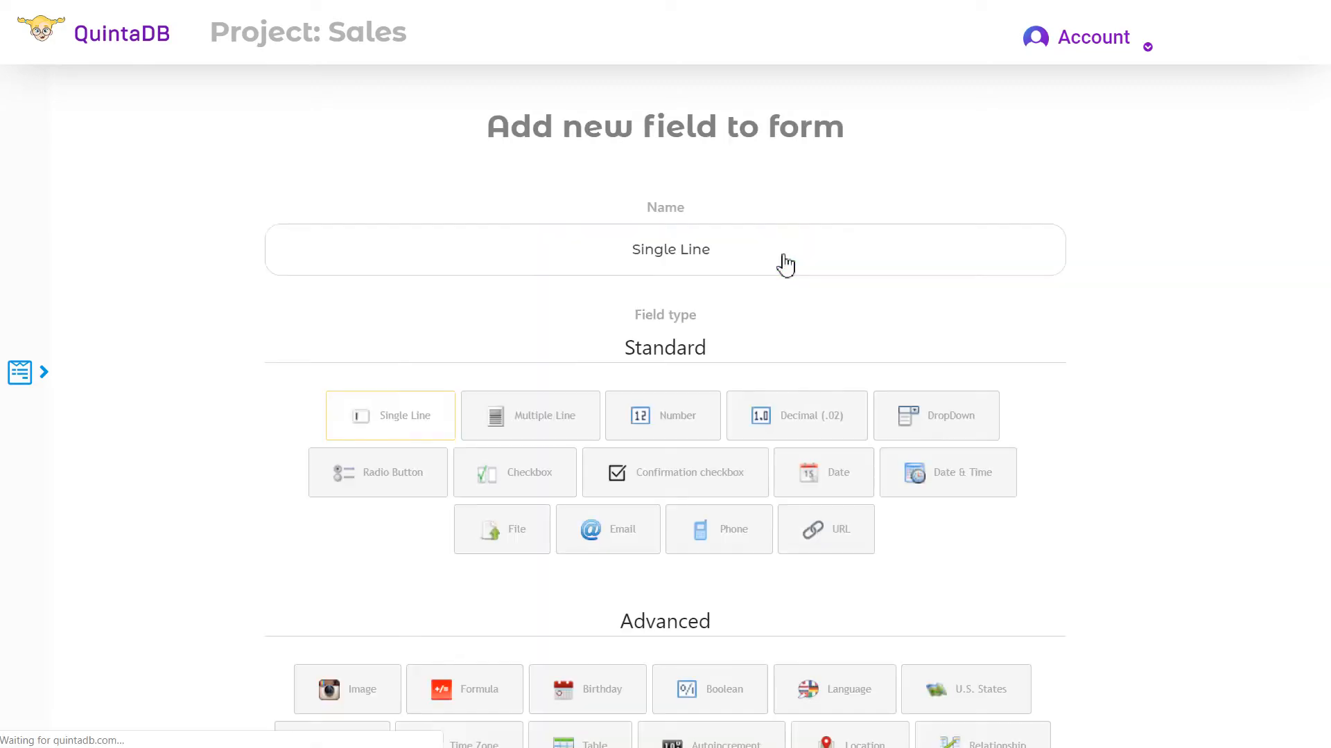
click(736, 250)
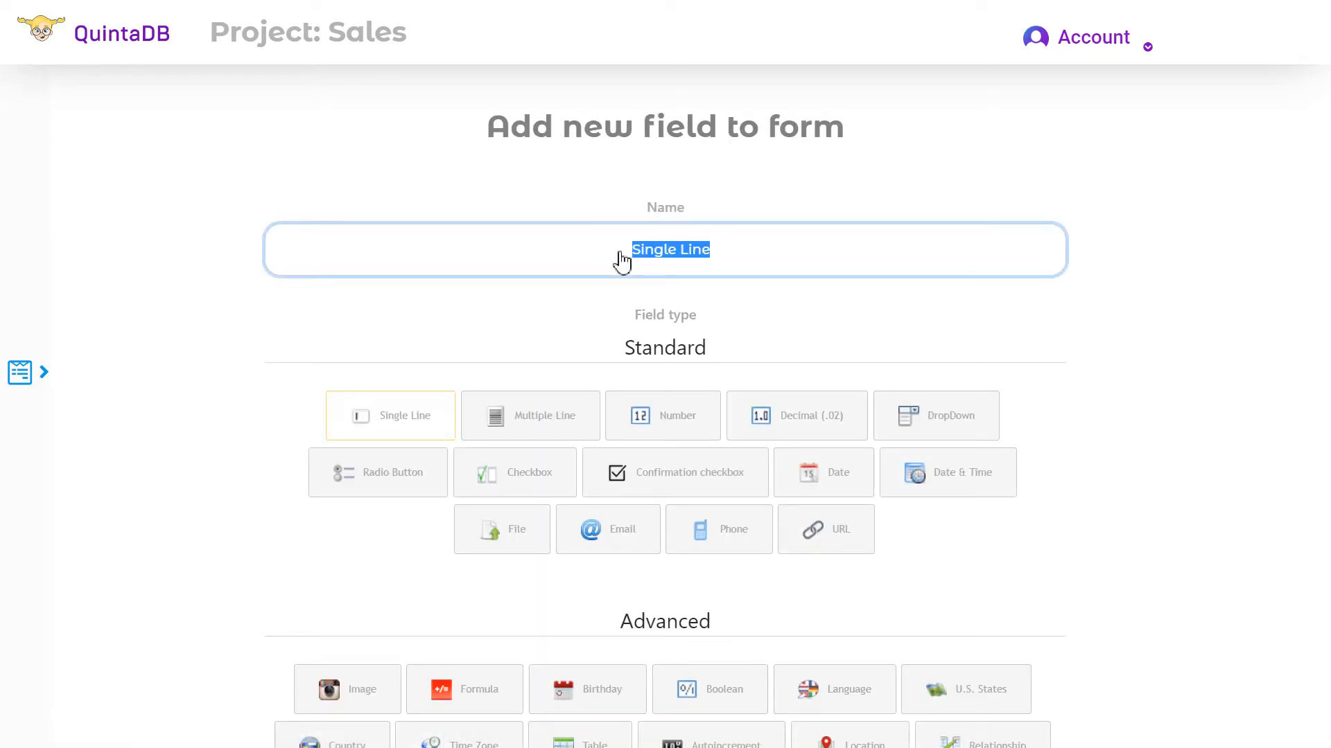
- Make the new Employees field a Linked column showing Location from Branch structure, and create it
scroll(755, 386, down, 6)
click(707, 393)
scroll(714, 378, down, 2)
click(751, 662)
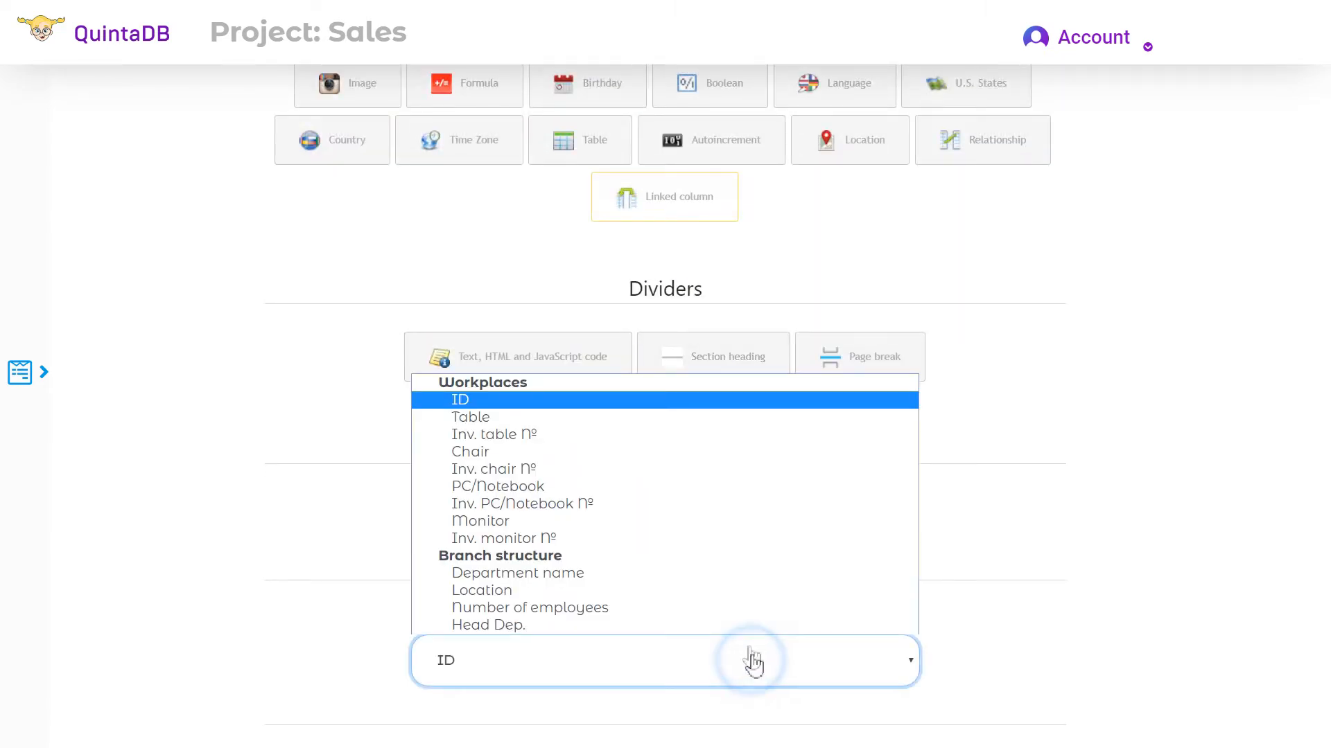
click(573, 596)
scroll(801, 585, down, 2)
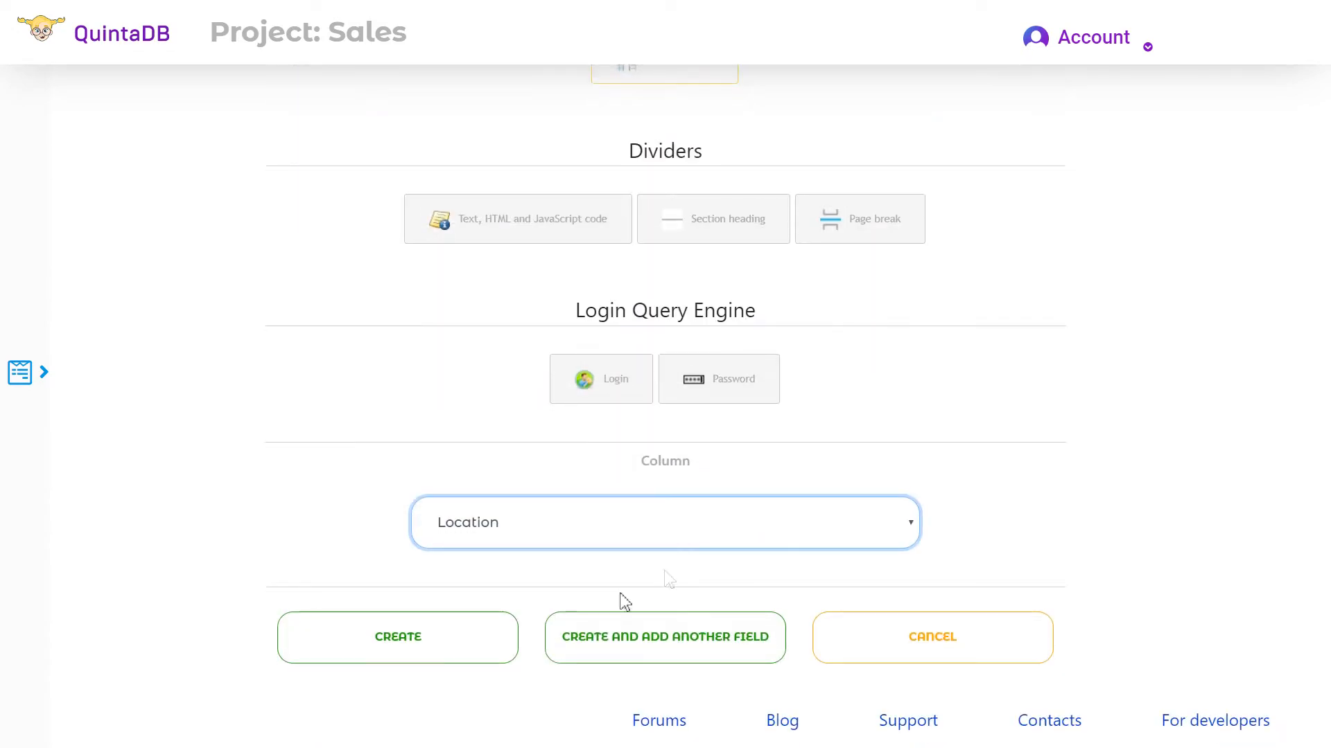
click(469, 659)
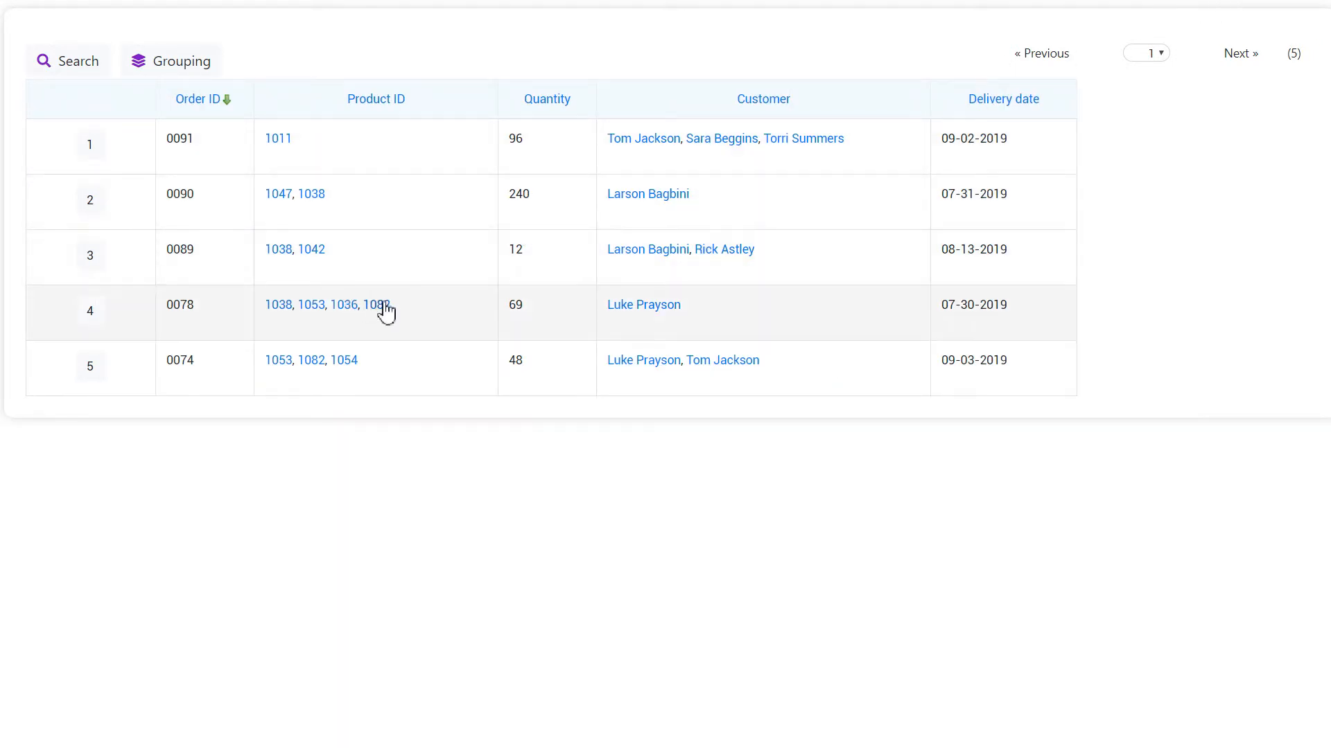
- View product 1082 from the orders table, and start a new Formula field in the Orders form
click(388, 307)
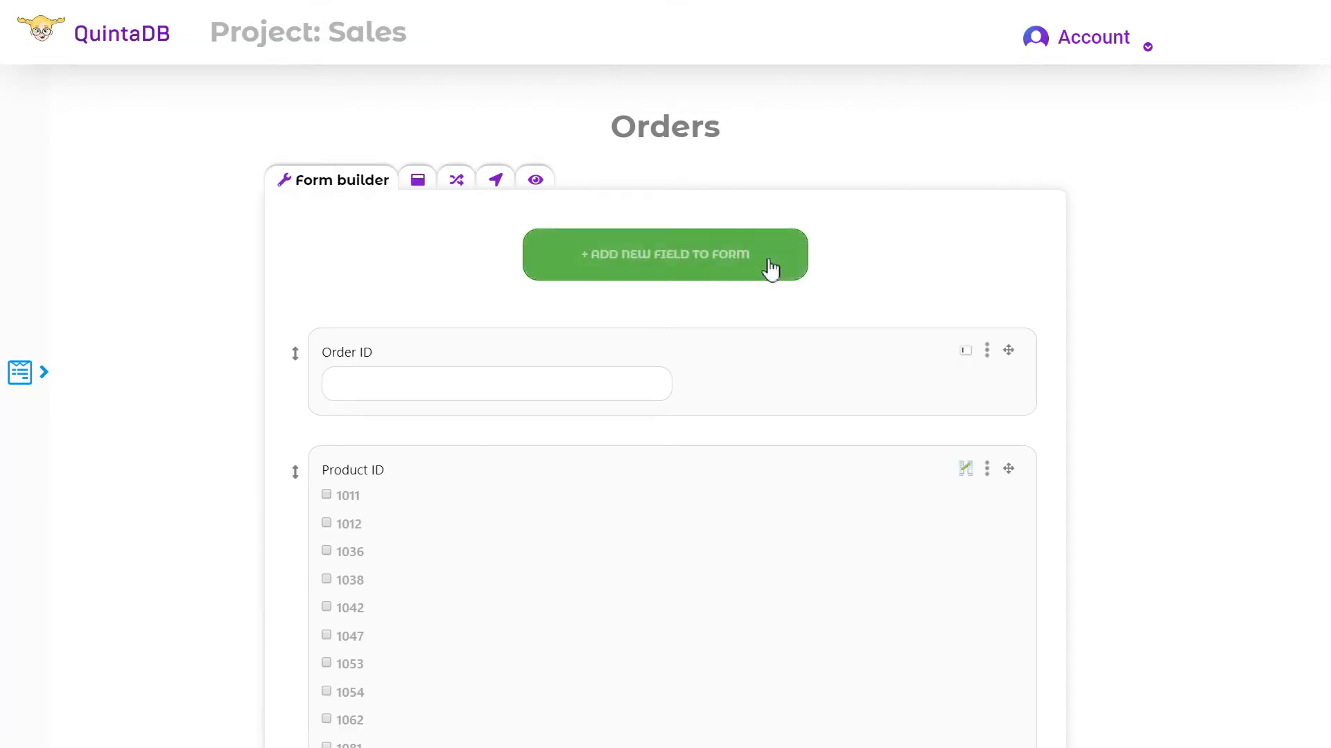
click(793, 262)
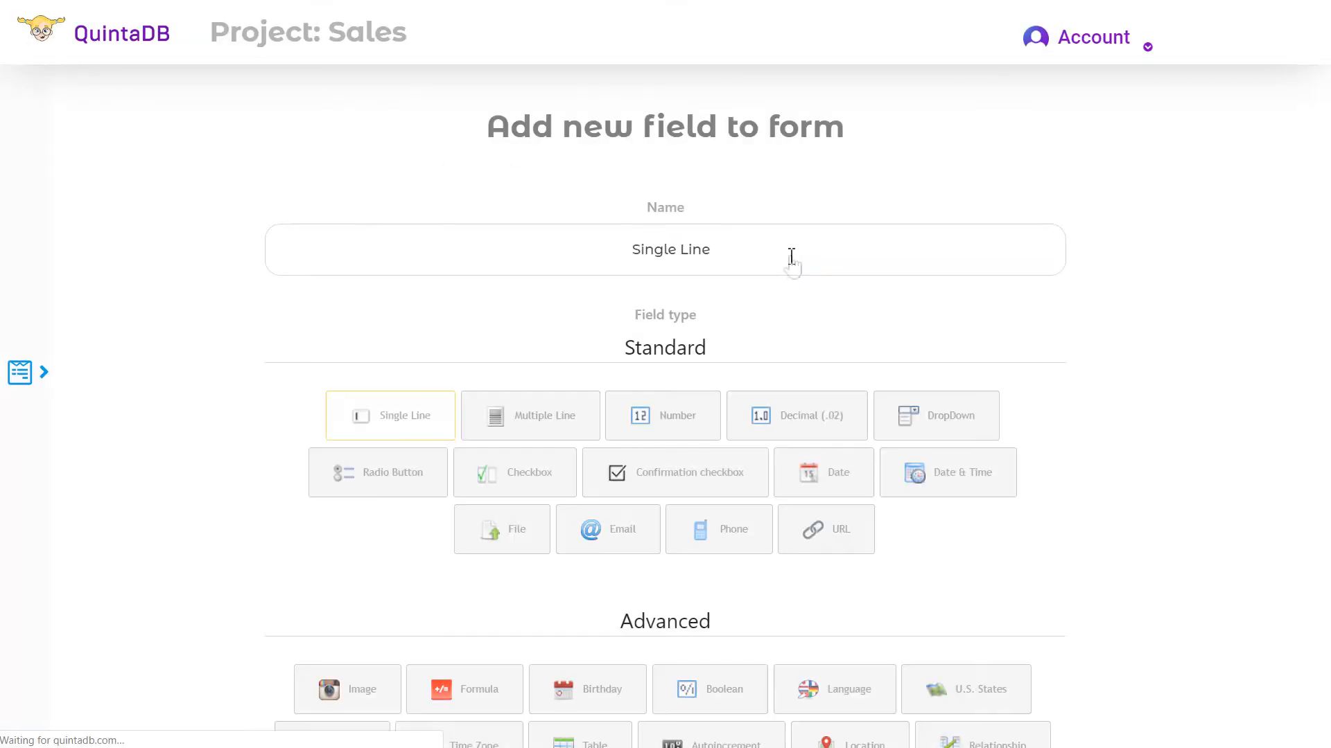
scroll(891, 312, down, 3)
scroll(894, 321, down, 5)
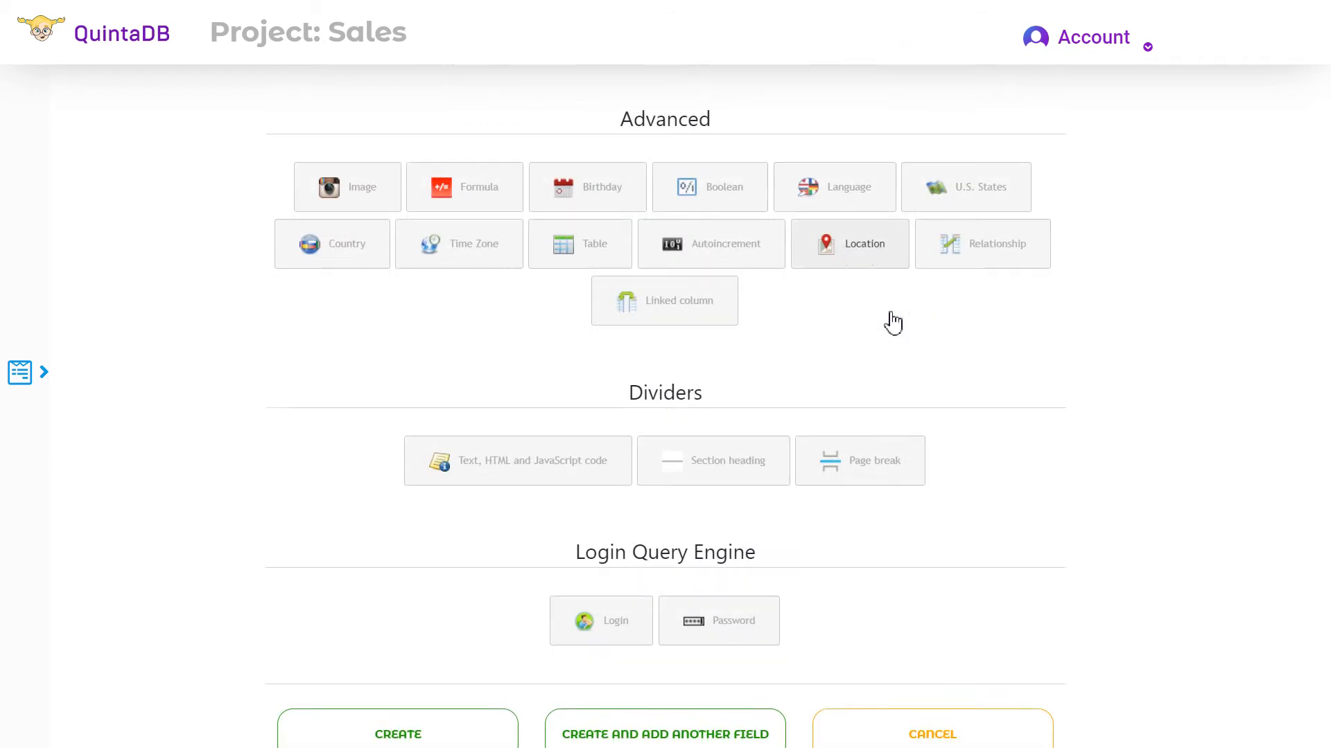
scroll(797, 339, up, 1)
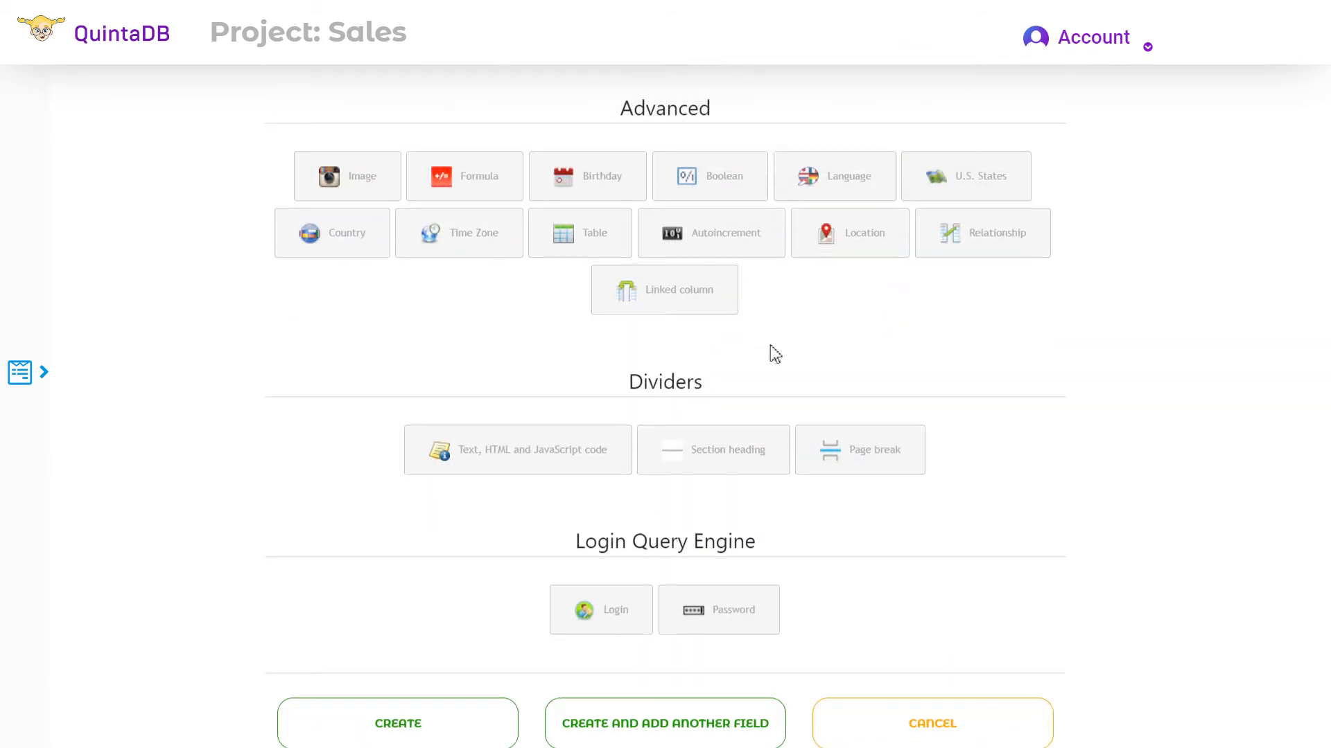
click(496, 195)
scroll(627, 431, down, 5)
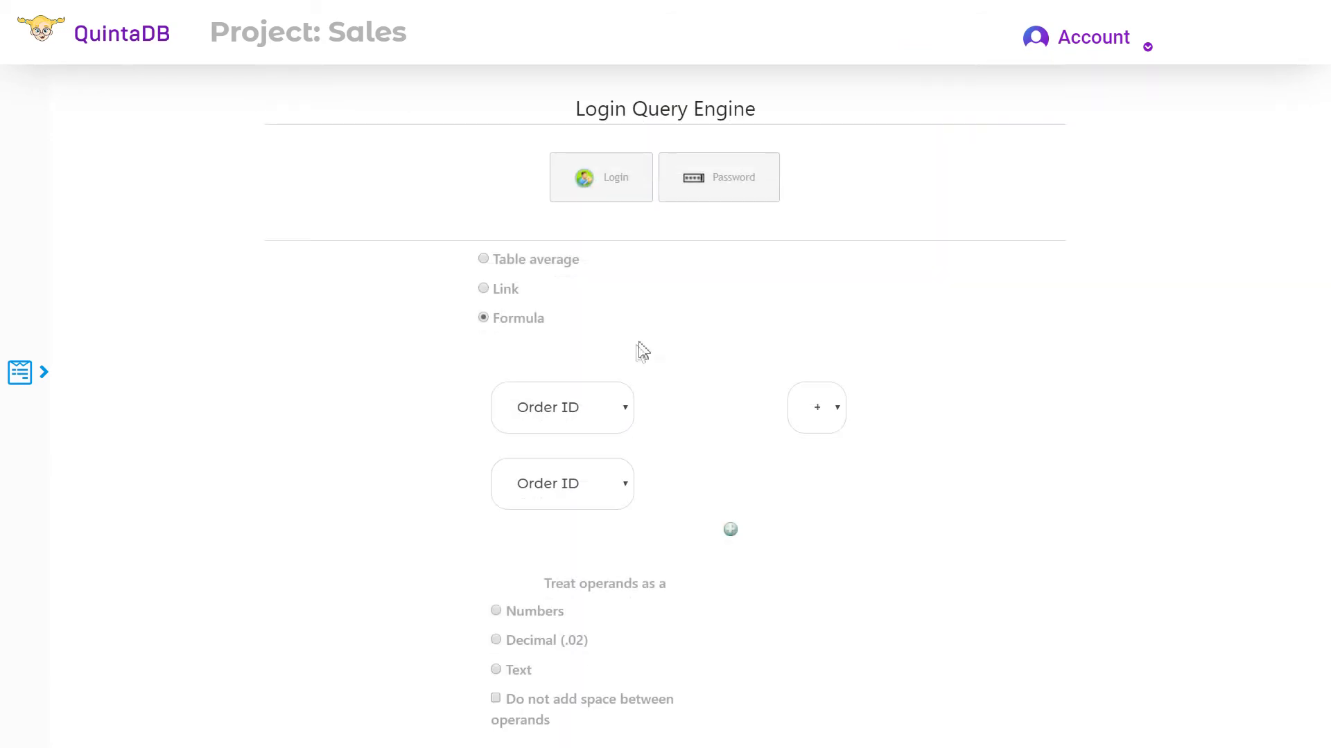
scroll(610, 305, down, 3)
scroll(644, 305, up, 1)
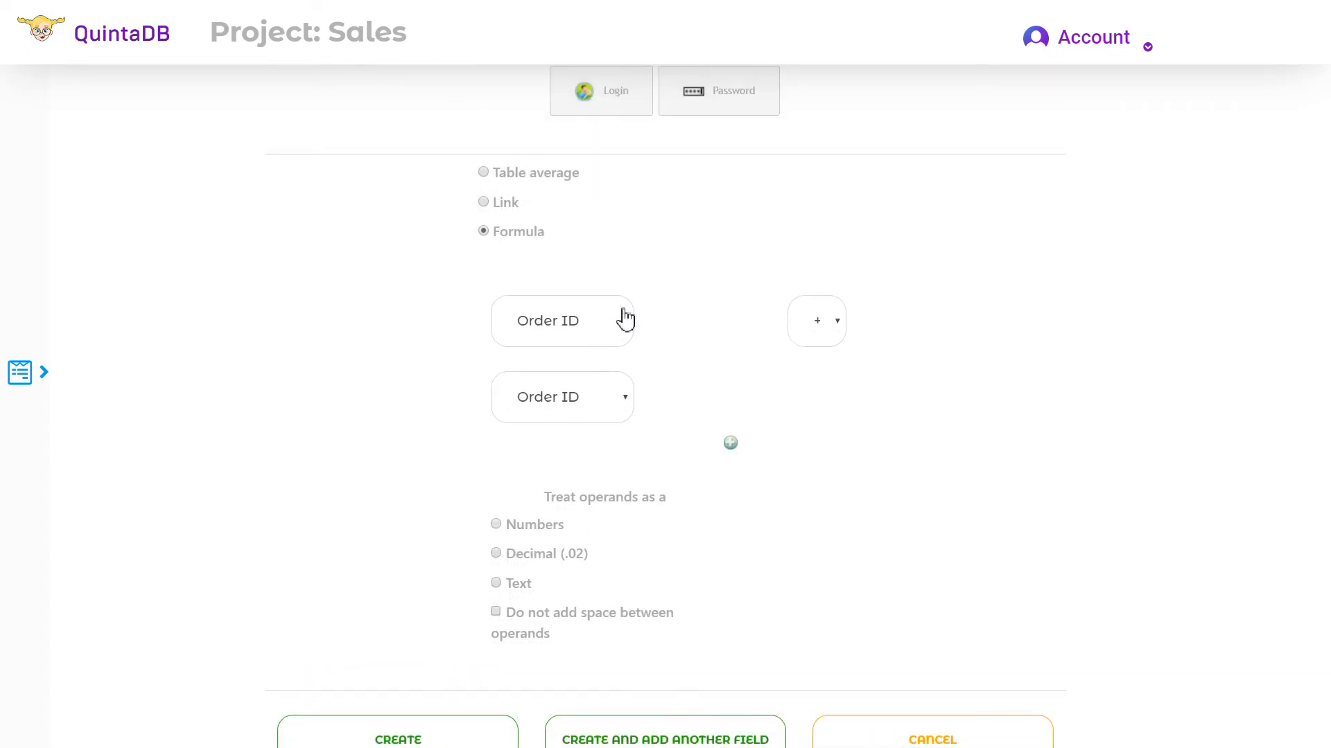
- Define the formula as Price multiplied by the constant 0.85, with the operands treated as Decimal (.02)
click(626, 318)
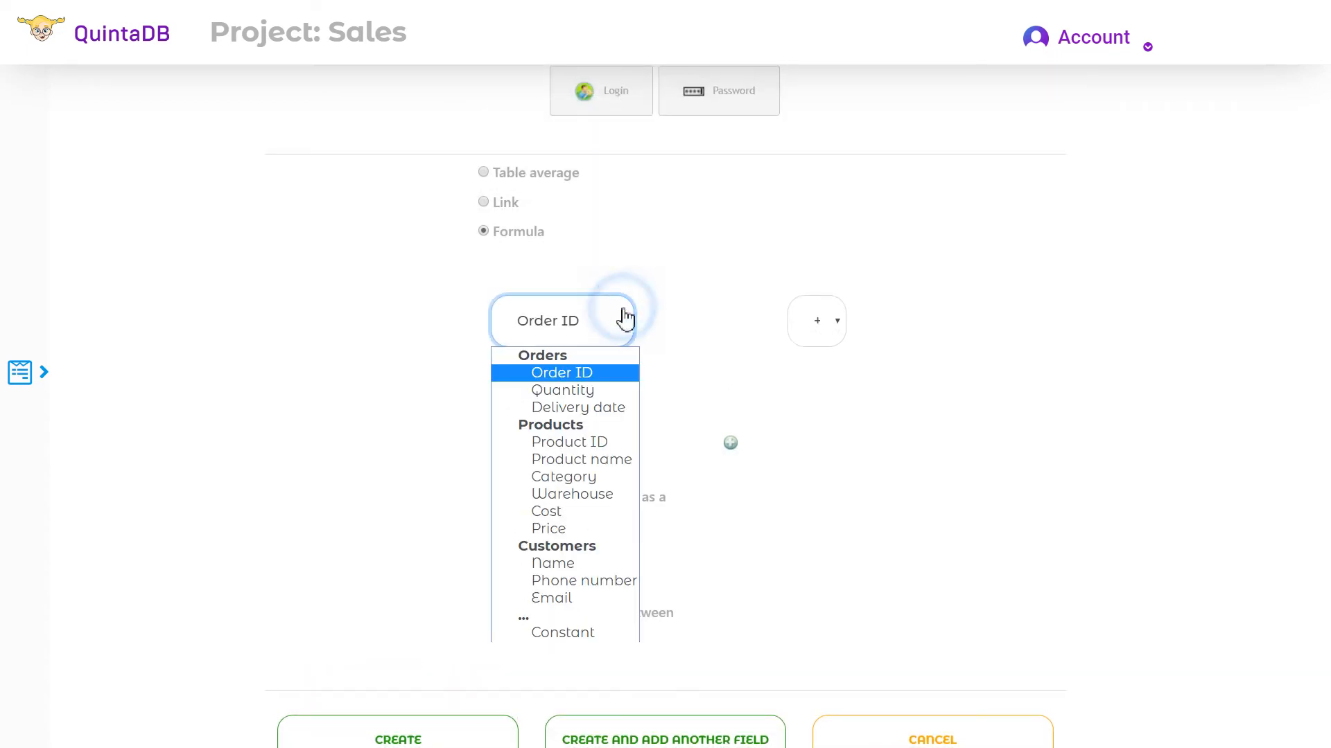
click(572, 528)
click(834, 326)
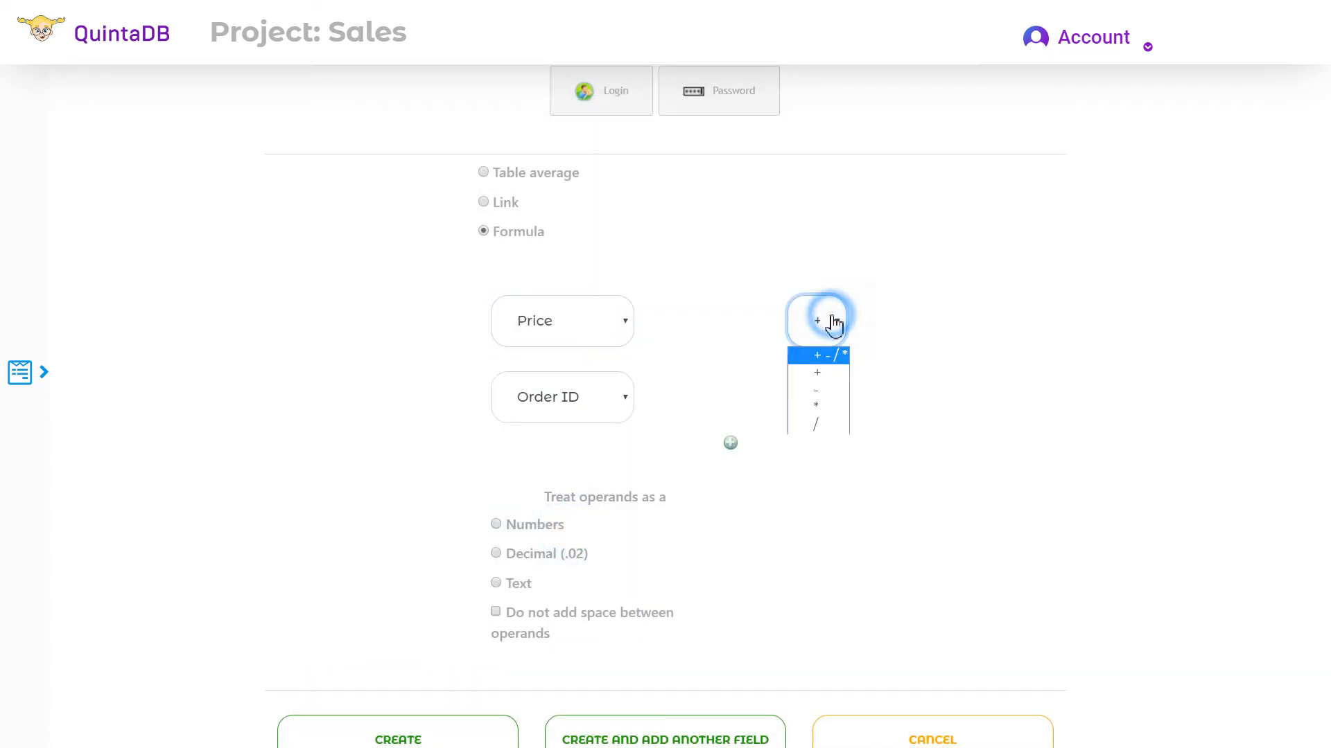
click(825, 409)
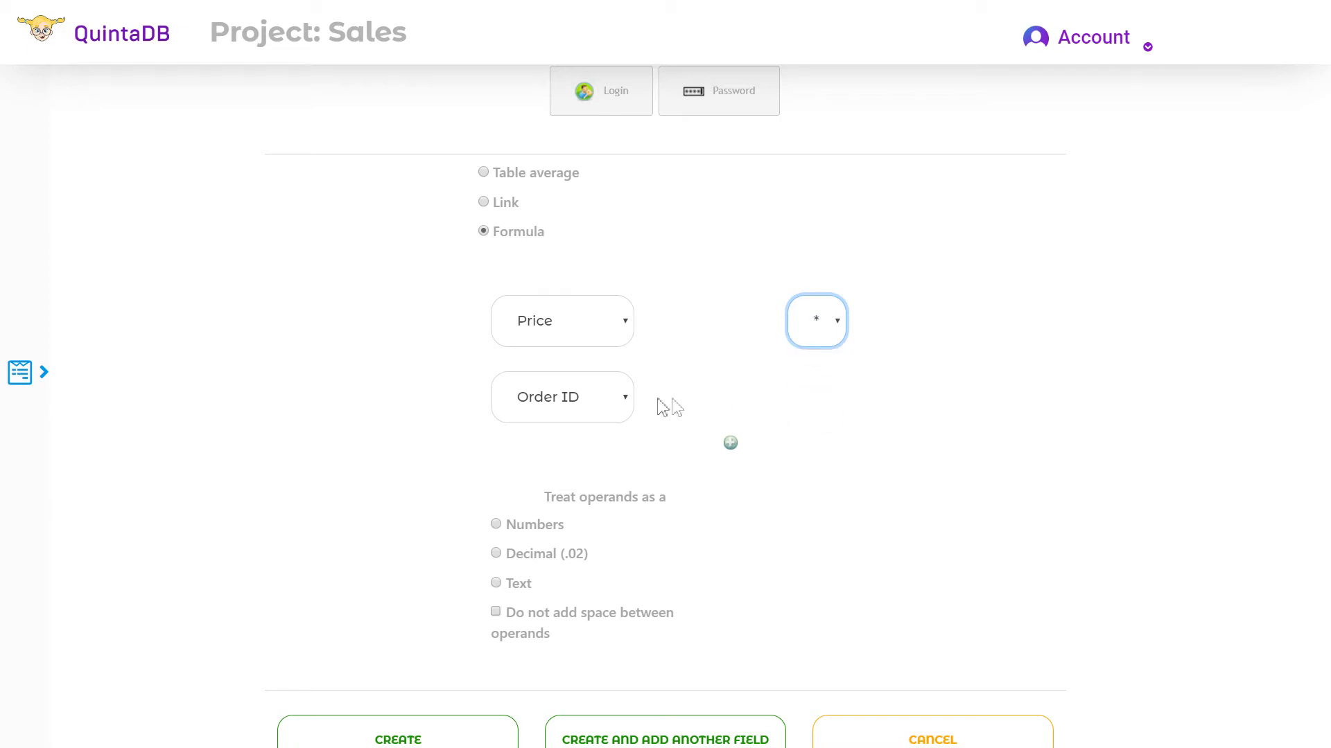
click(609, 396)
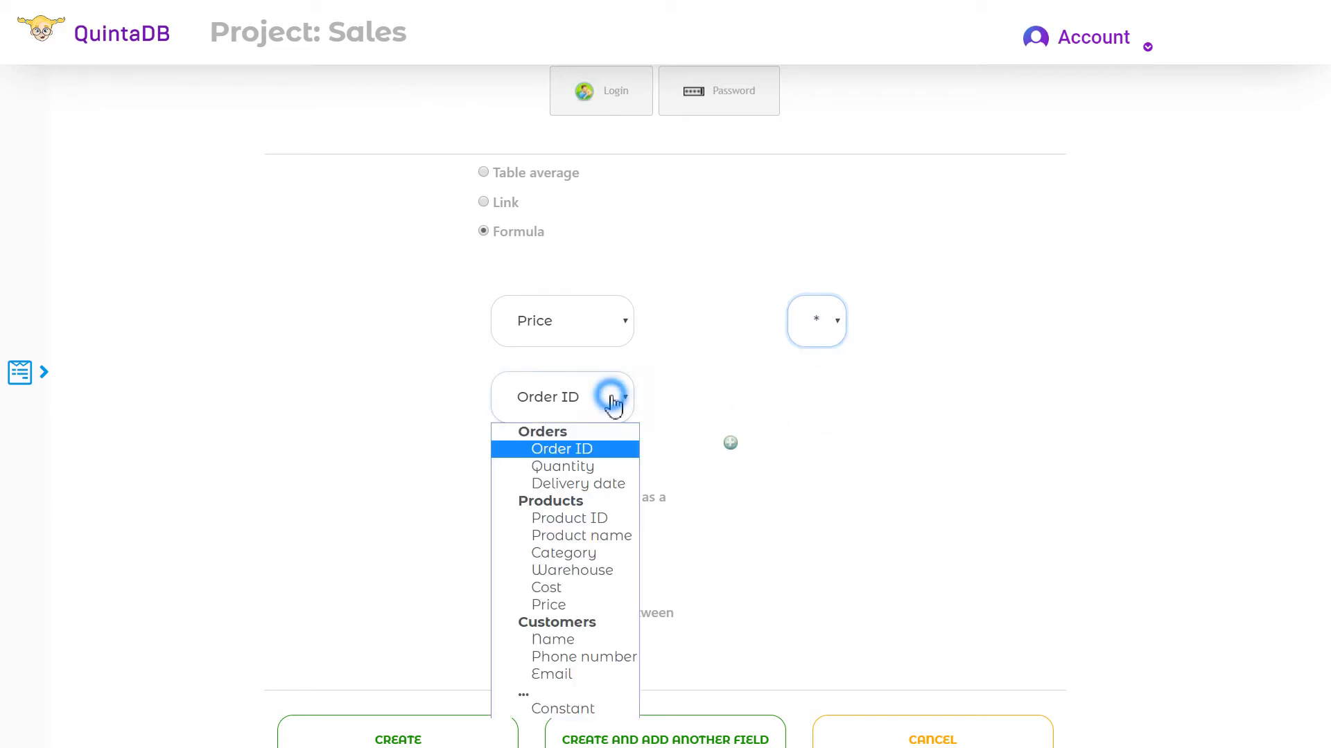
click(575, 710)
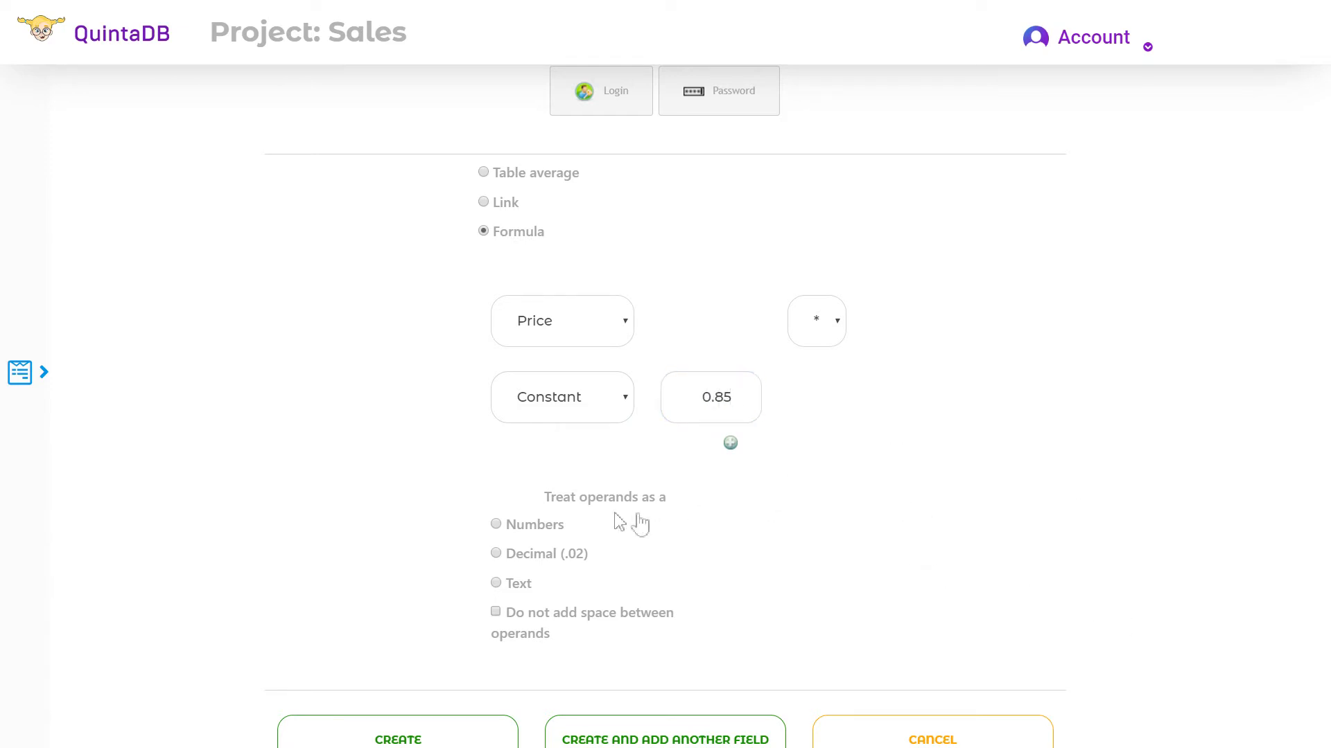
click(558, 558)
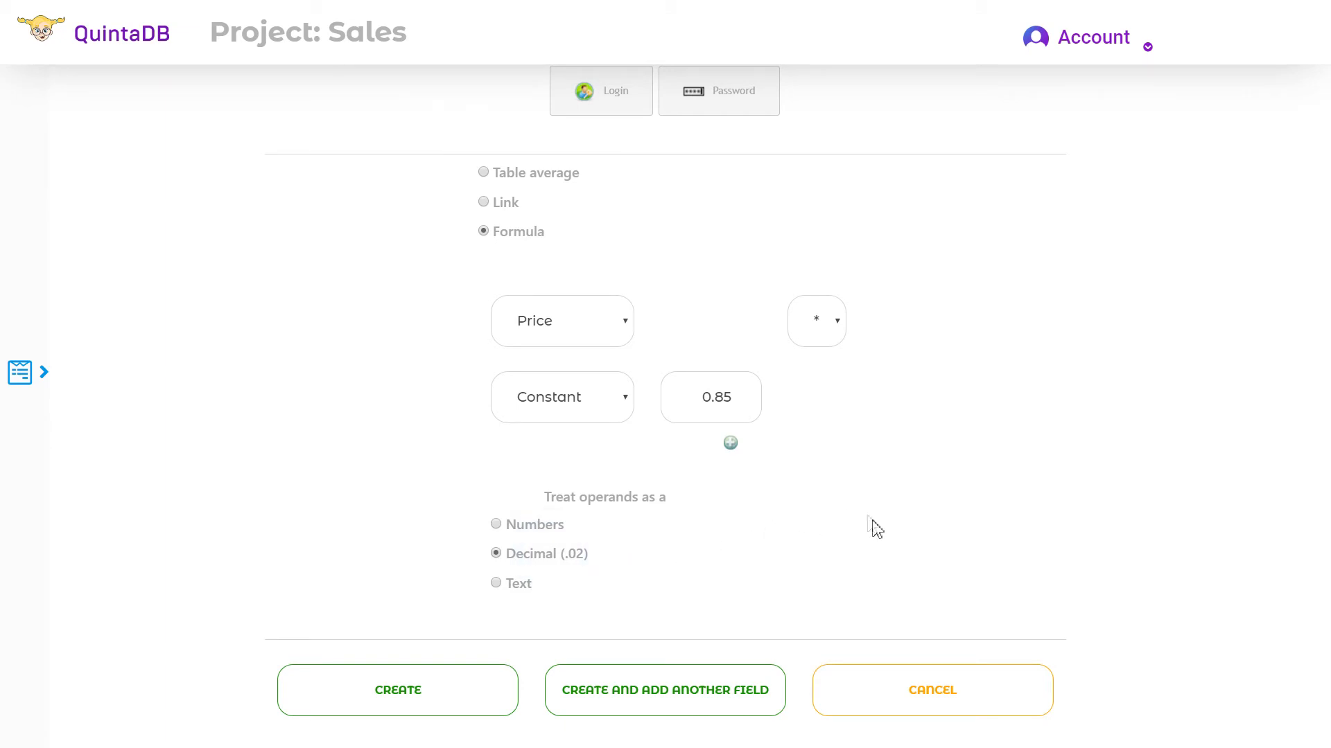
- Name the formula field Final amount and create it in the Orders form
scroll(890, 555, up, 10)
double_click(763, 256)
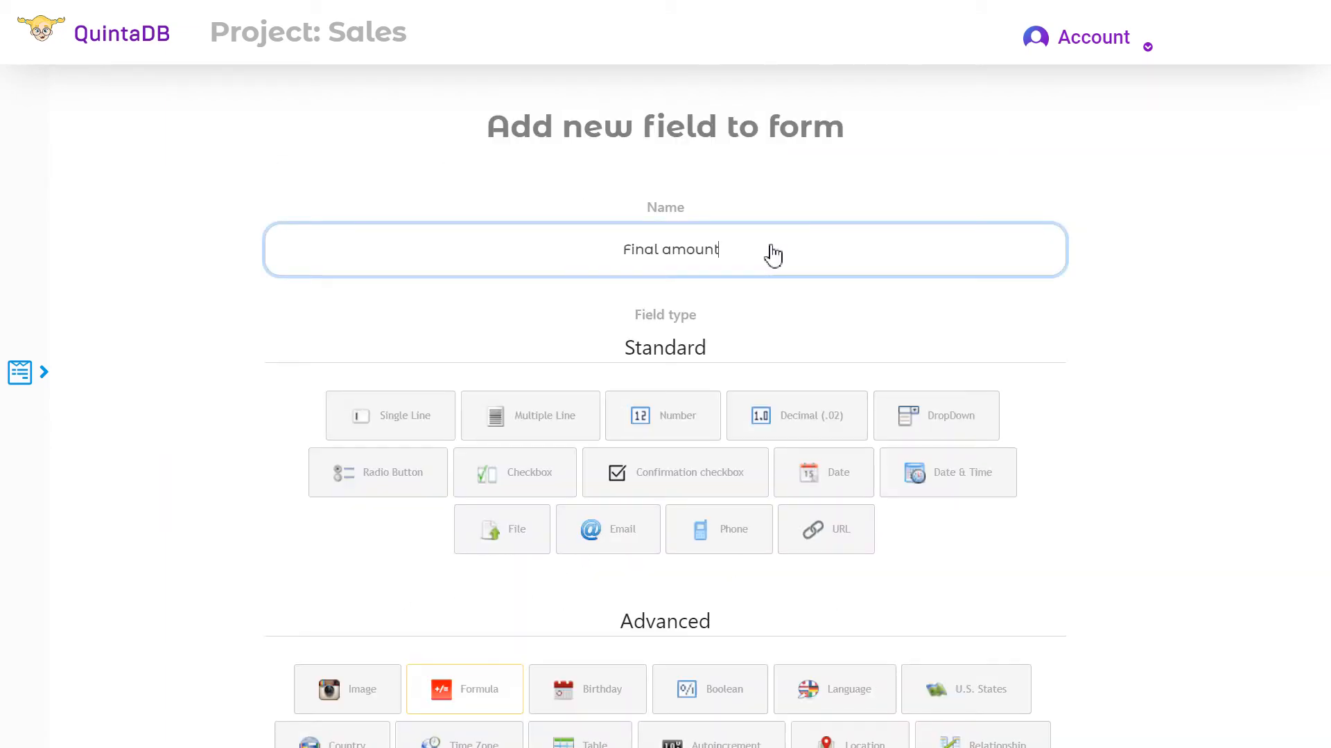
scroll(812, 293, down, 15)
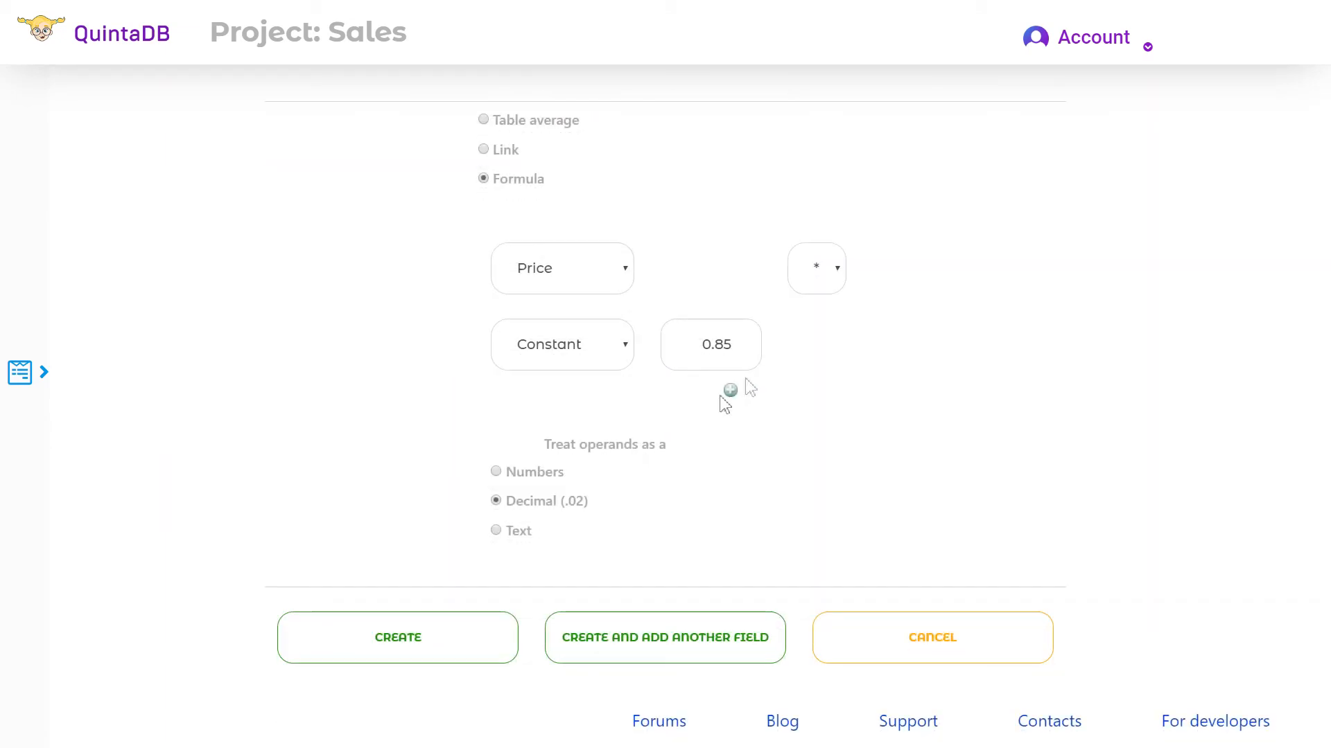
click(438, 638)
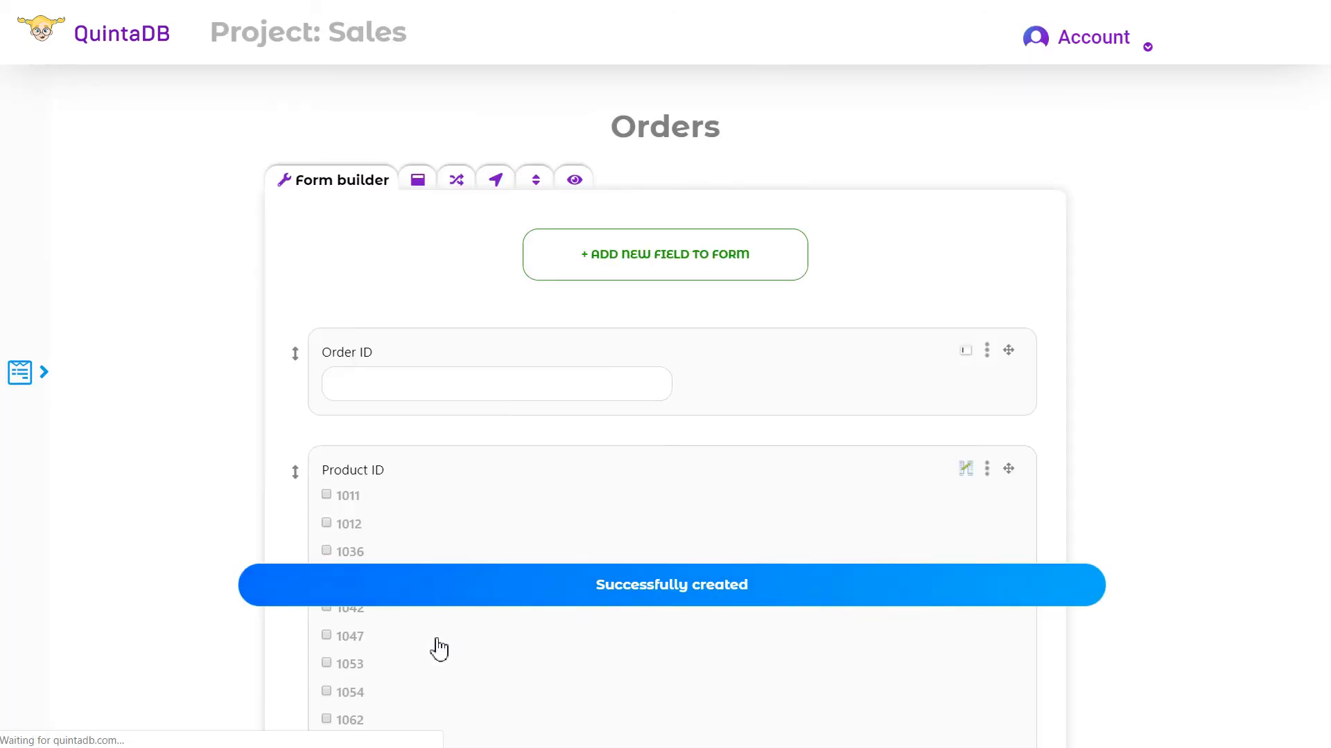
scroll(909, 398, down, 15)
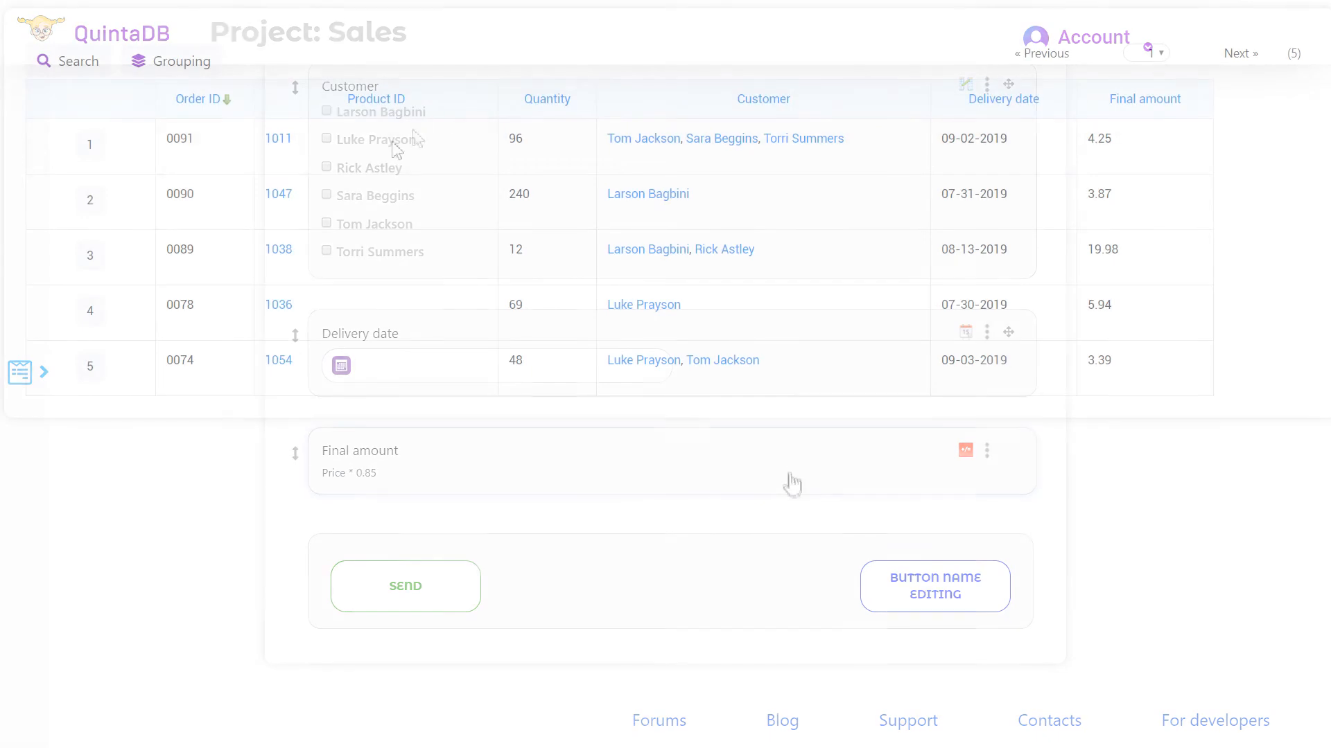
- Compare the final amounts of the orders for products 1038 and 1036 with the prices in their linked product records
click(279, 251)
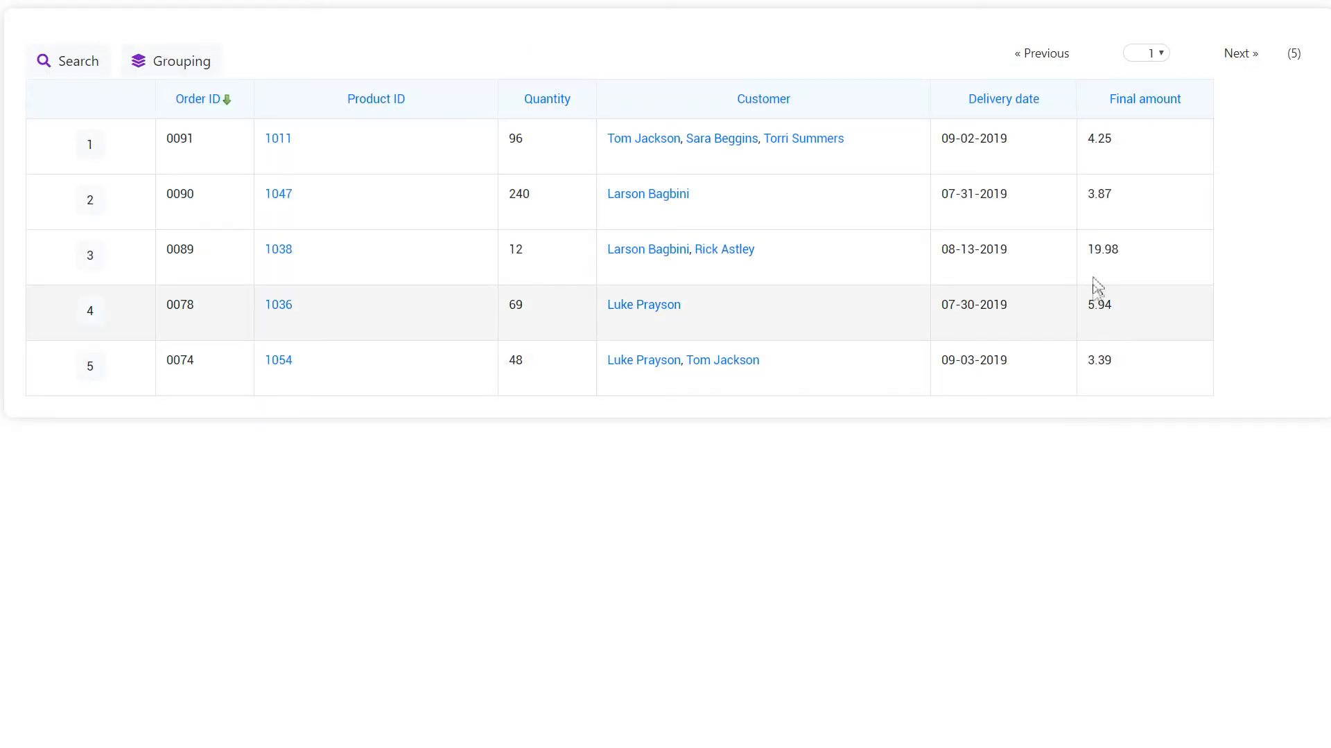
click(1085, 250)
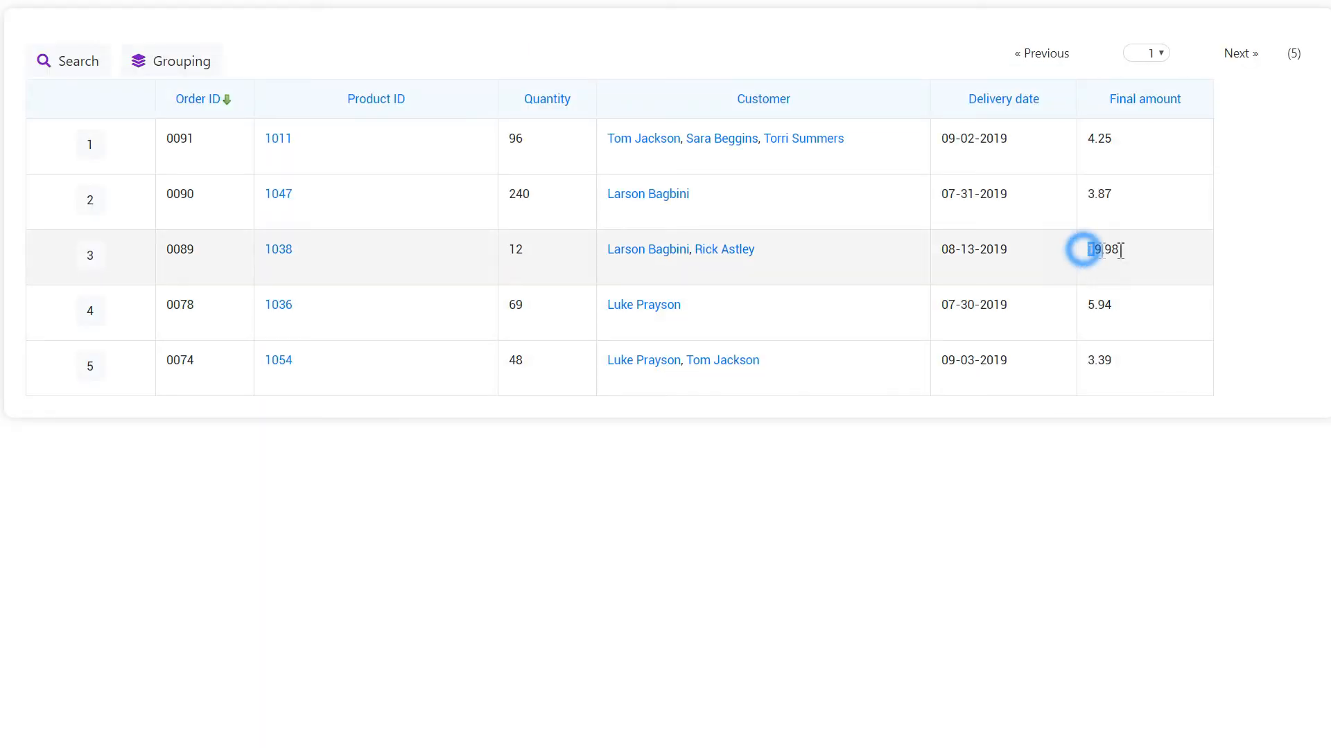
click(1140, 278)
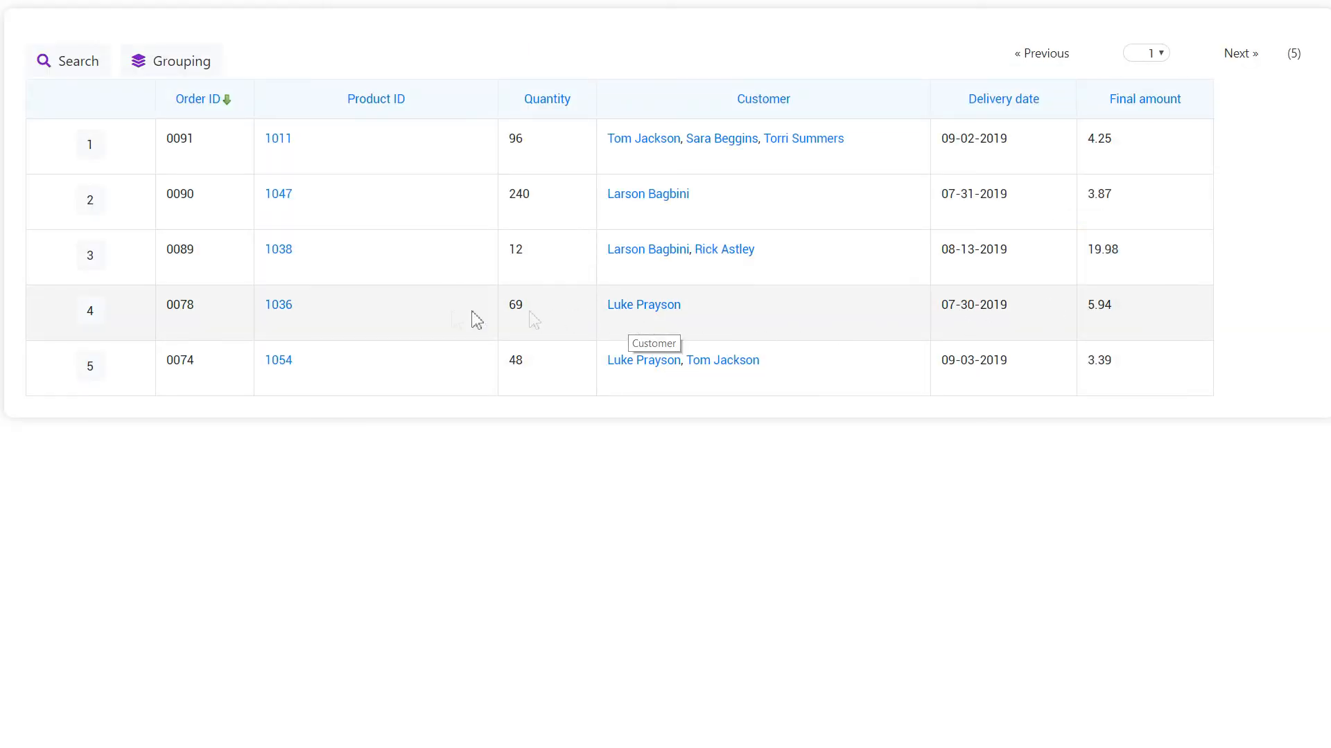
double_click(1079, 309)
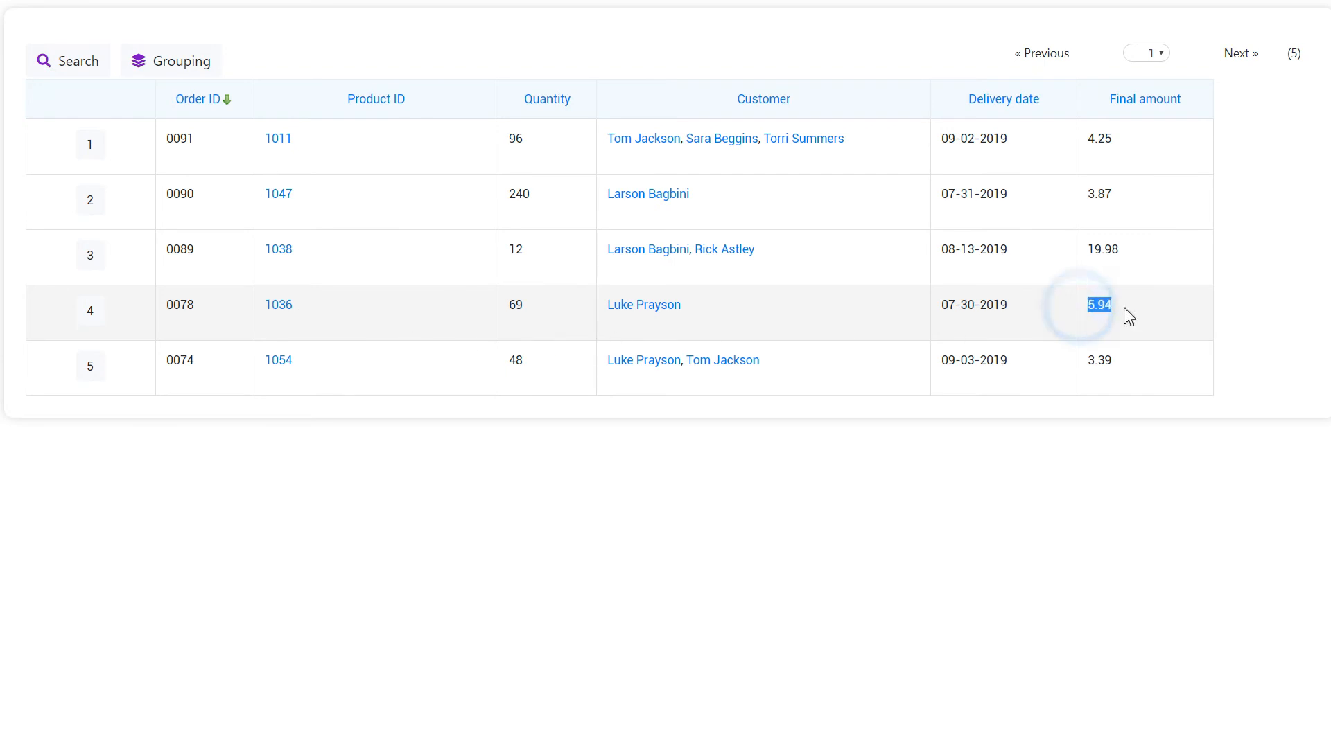
click(285, 310)
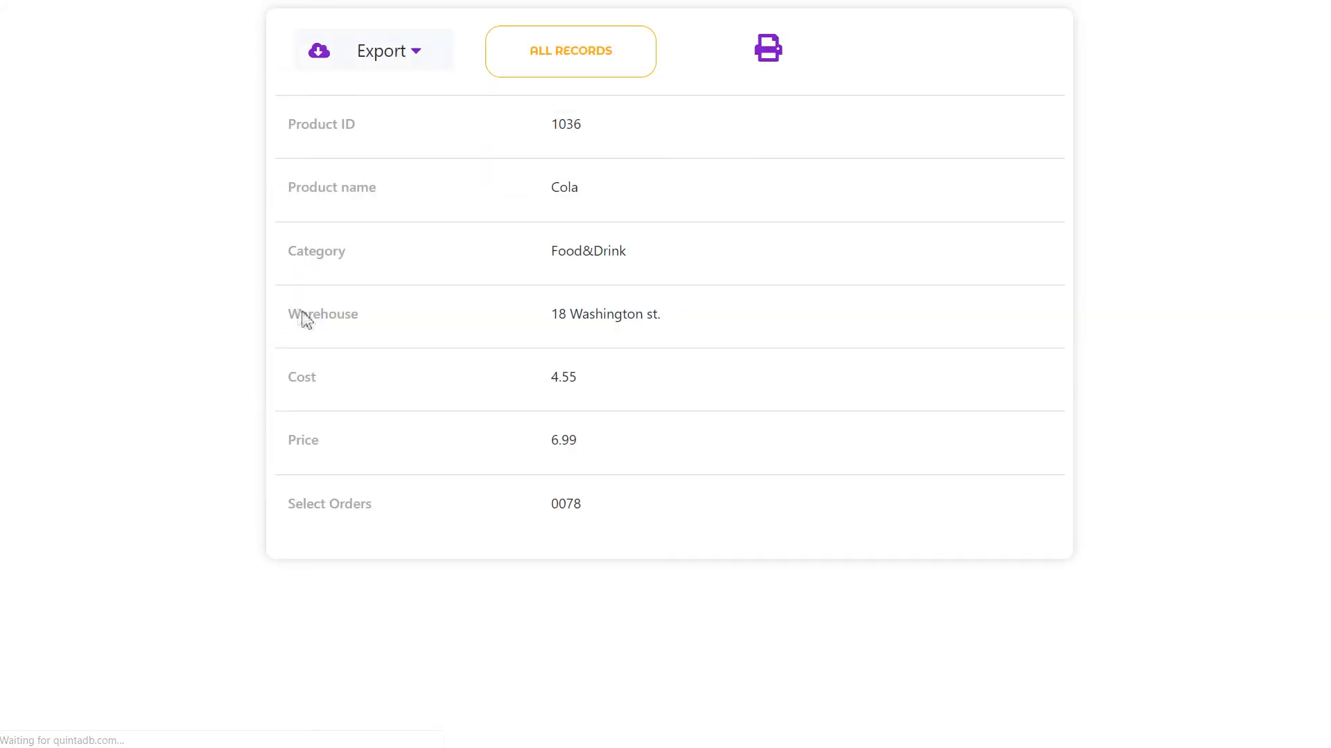